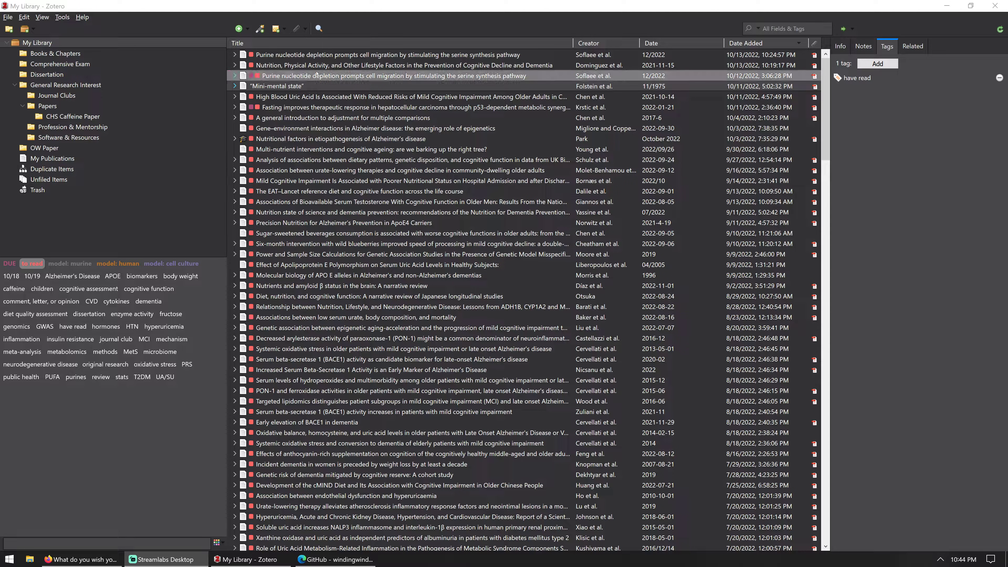
Step: Open the "Mini-mental state" article's PDF from the library and look over its first page at a slightly smaller zoom
double_click(290, 86)
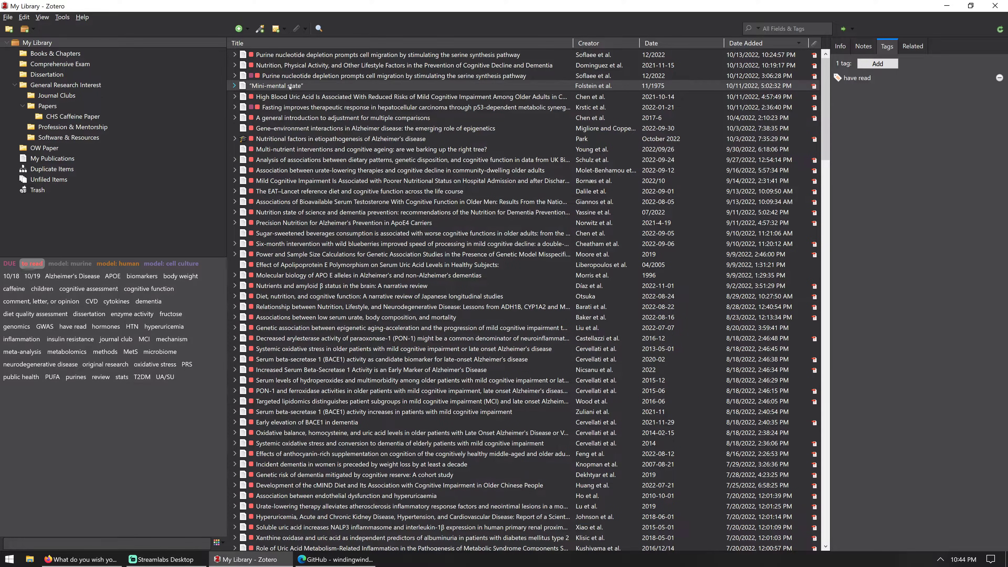
scroll(410, 175, "up", 1)
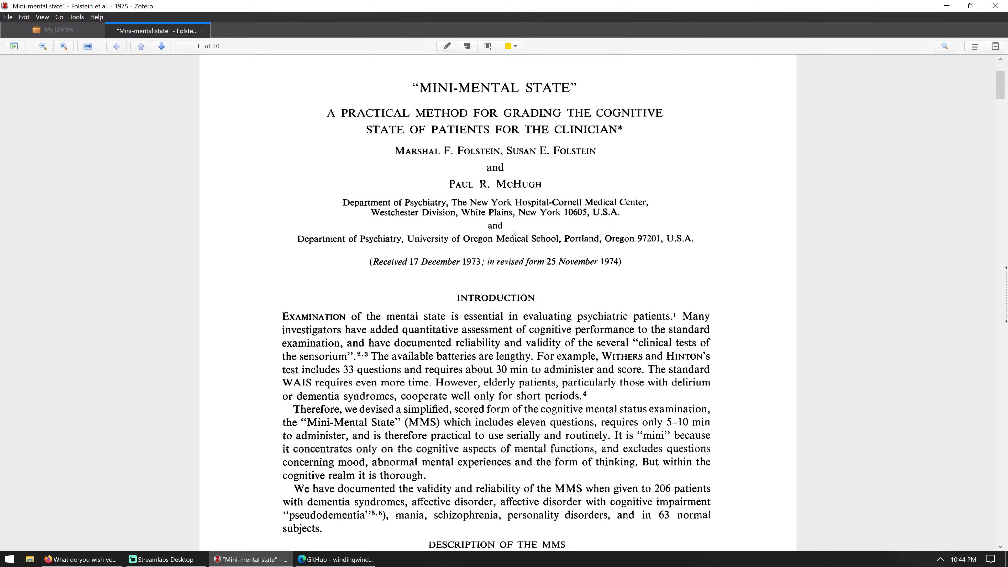
scroll(689, 295, "up", 3)
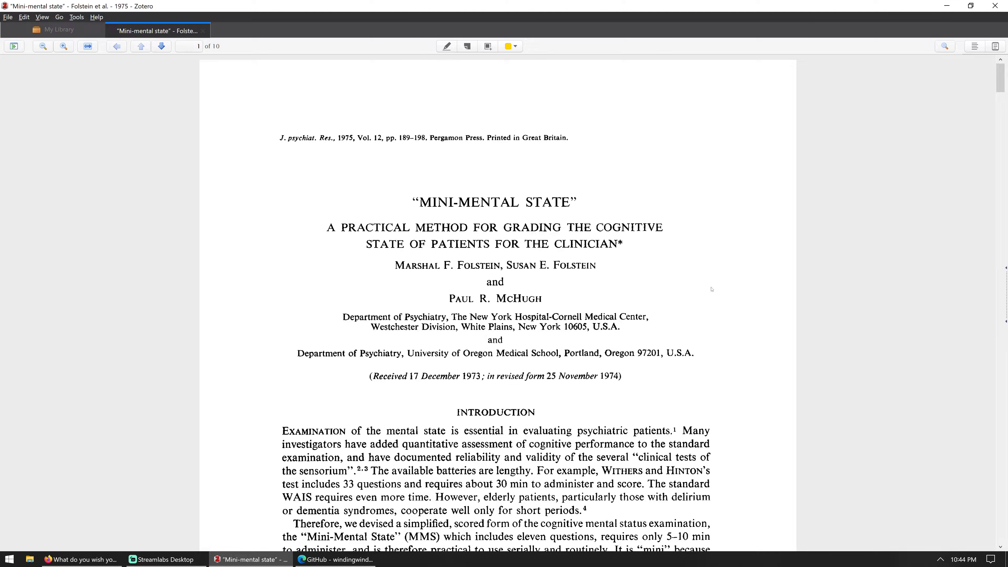
scroll(710, 289, "down", 1)
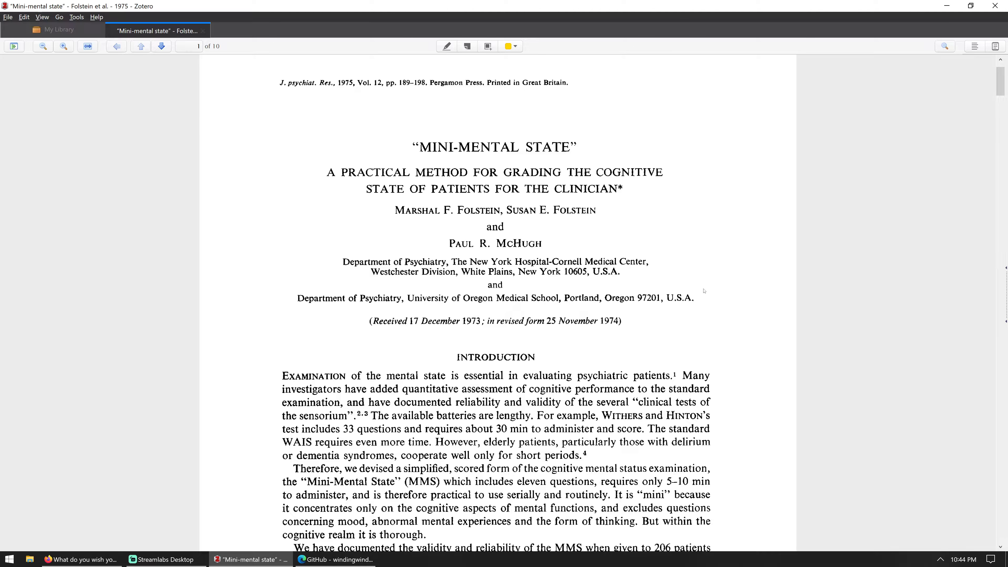
scroll(606, 370, "down", 3)
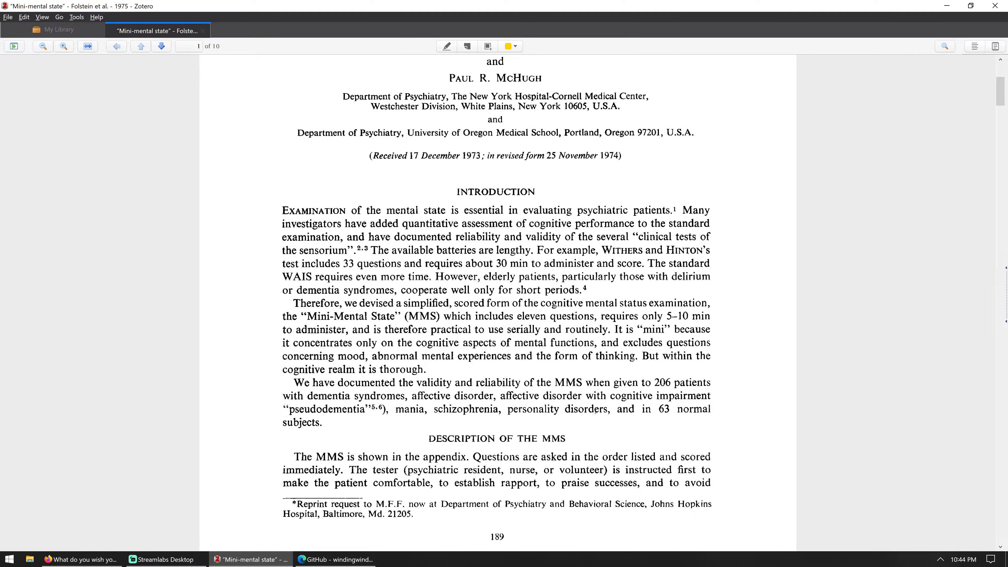
scroll(596, 412, "up", 3)
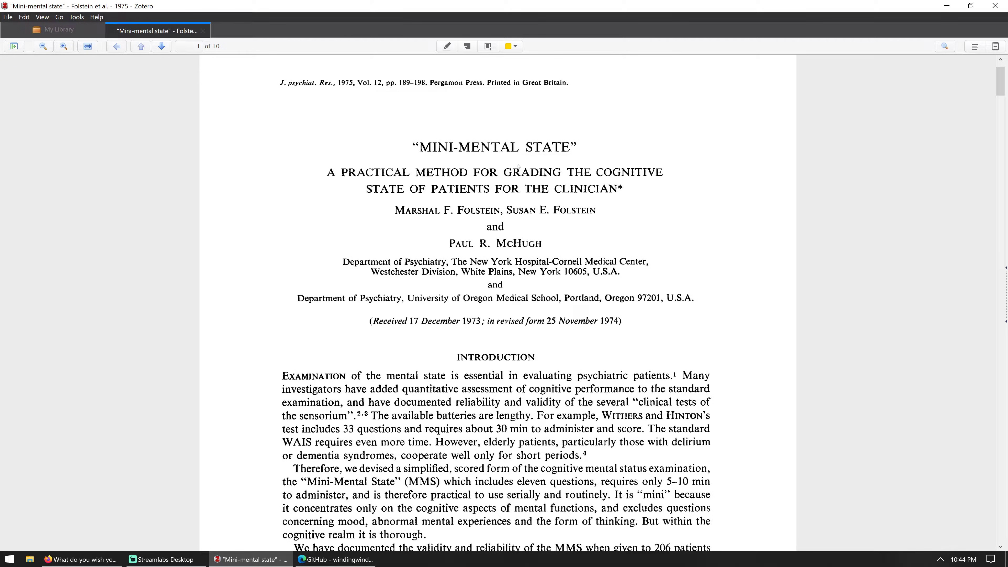
scroll(648, 345, "down", 6)
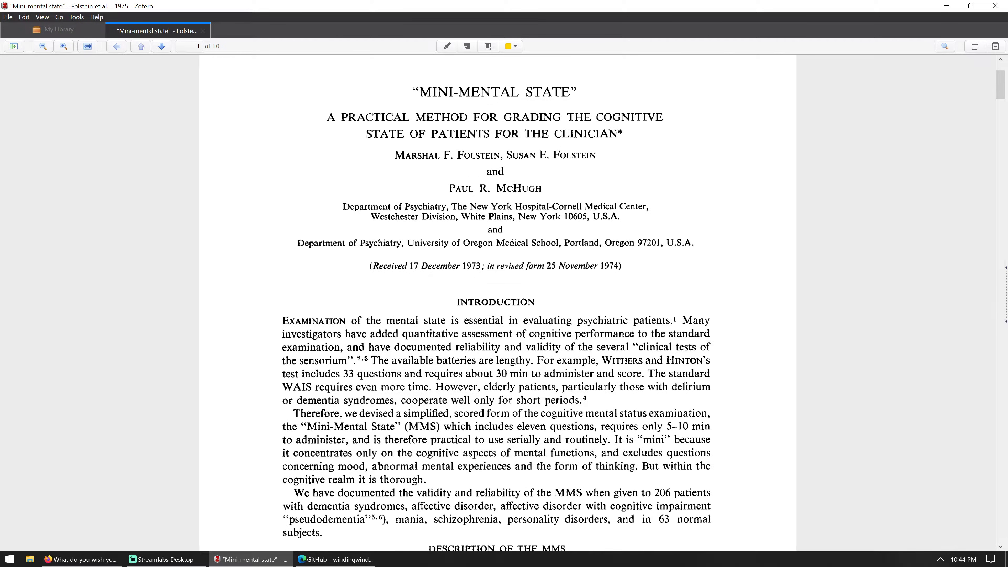
scroll(617, 339, "down", 2, "ctrl")
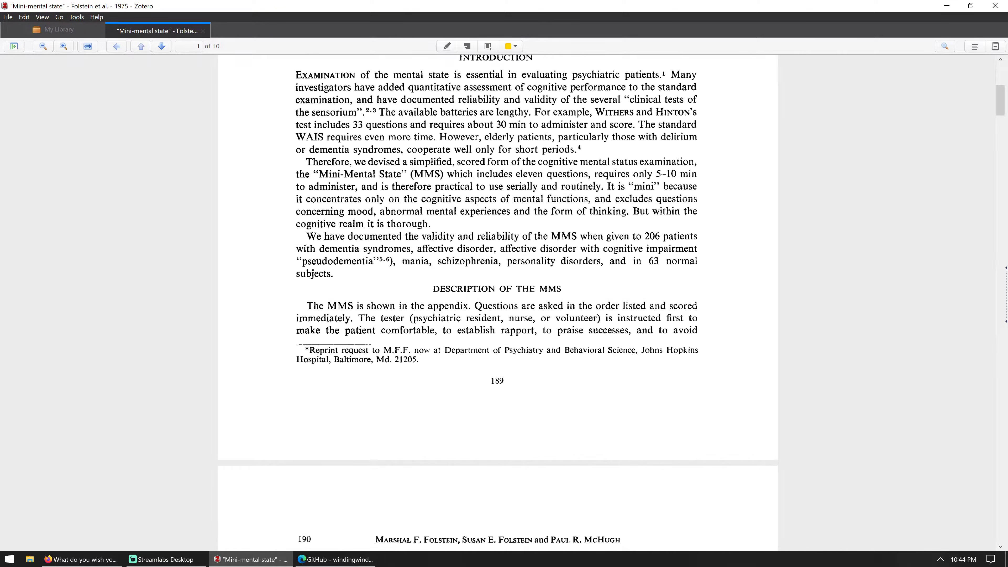
scroll(618, 313, "up", 6)
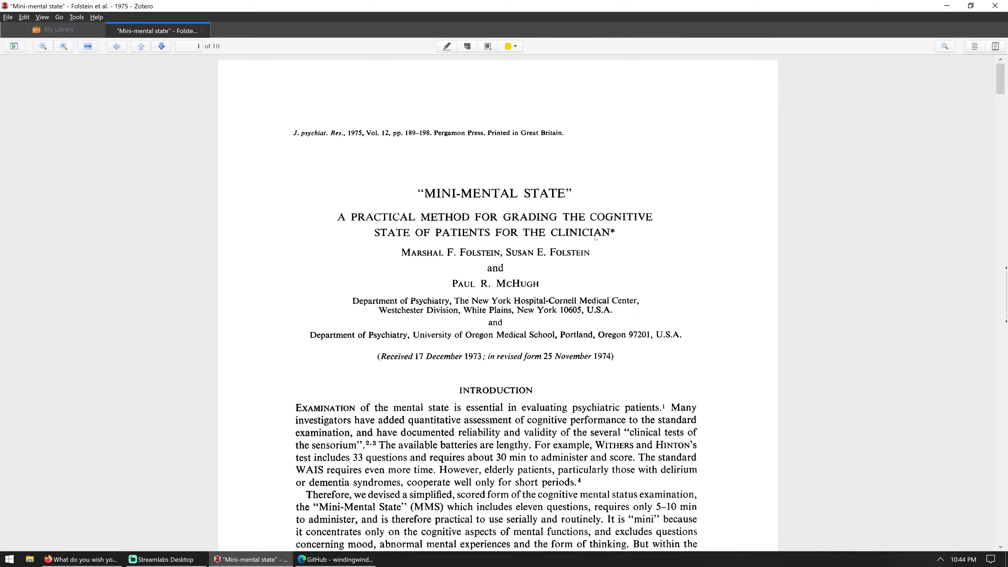
Step: Highlight "pseudodementia" and "affective disorder with cognitive impairment" in yellow in the last introduction paragraph on page 1
scroll(592, 406, "down", 3)
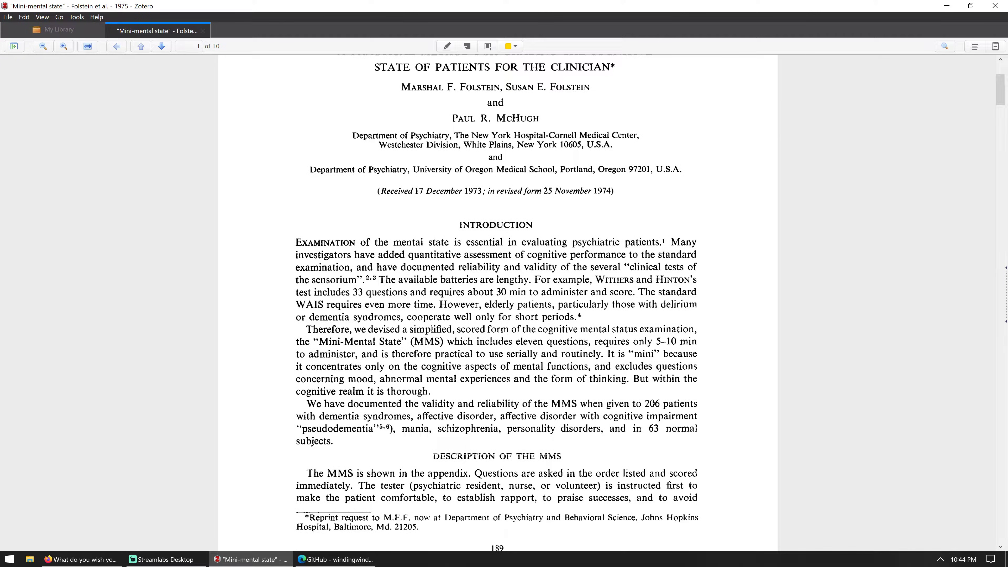
left_click(446, 47)
left_click_drag(374, 429, 294, 430)
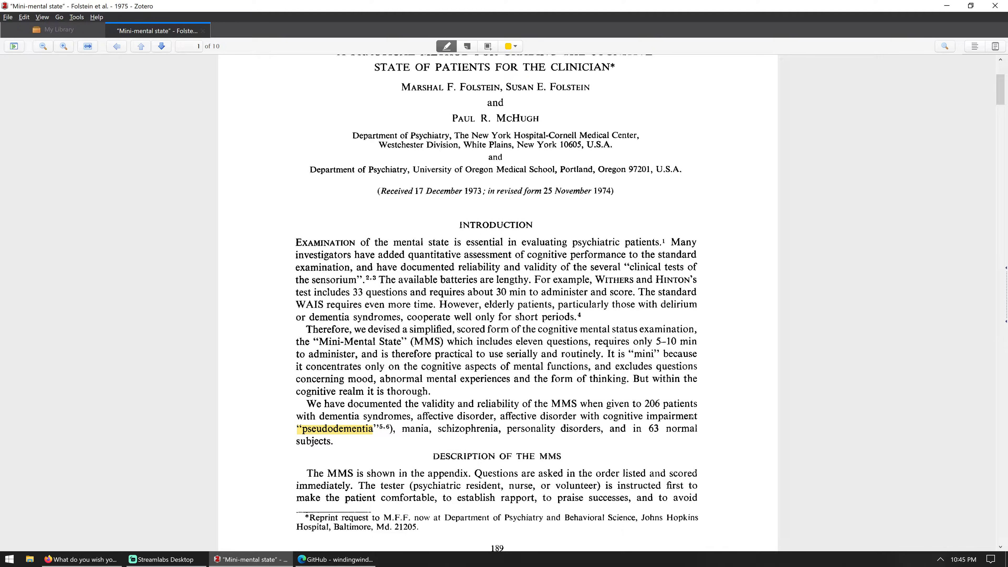
left_click_drag(296, 417, 649, 419)
left_click_drag(508, 417, 692, 419)
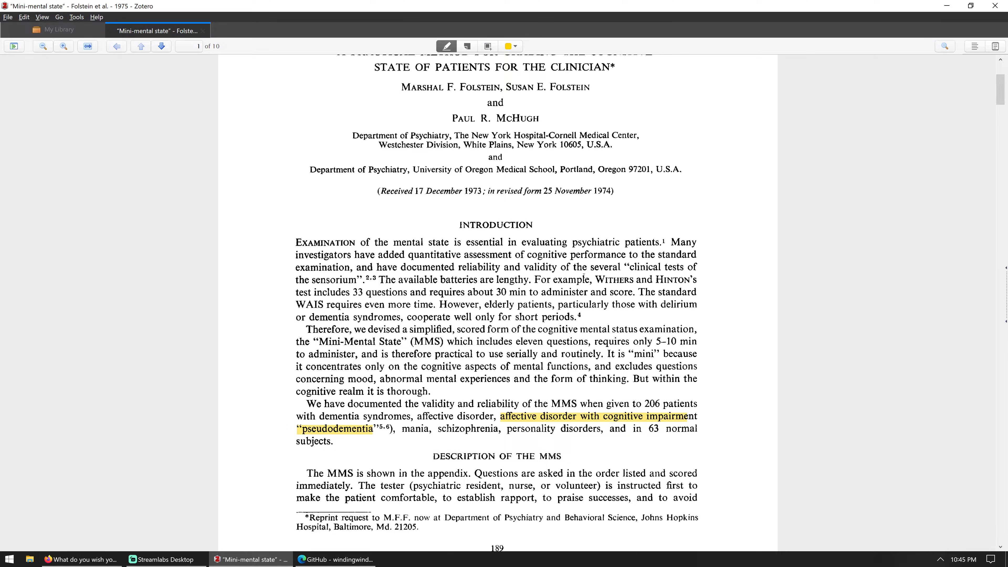
Step: Mark the "Affective Dis., Depressed" row of Table 1, section A, on page 191 with a yellow area annotation
scroll(676, 371, "down", 20)
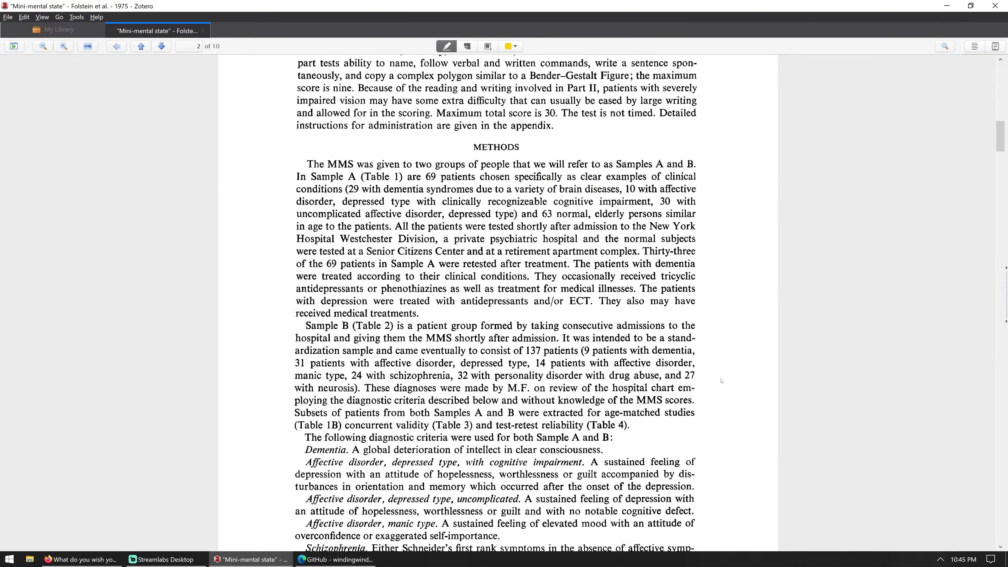
scroll(725, 379, "down", 6)
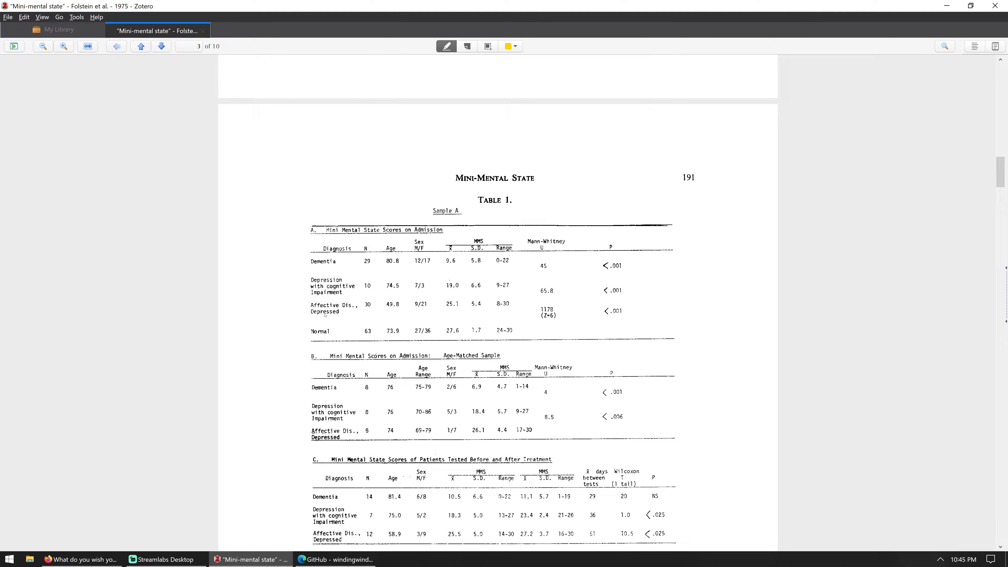
left_click(490, 47)
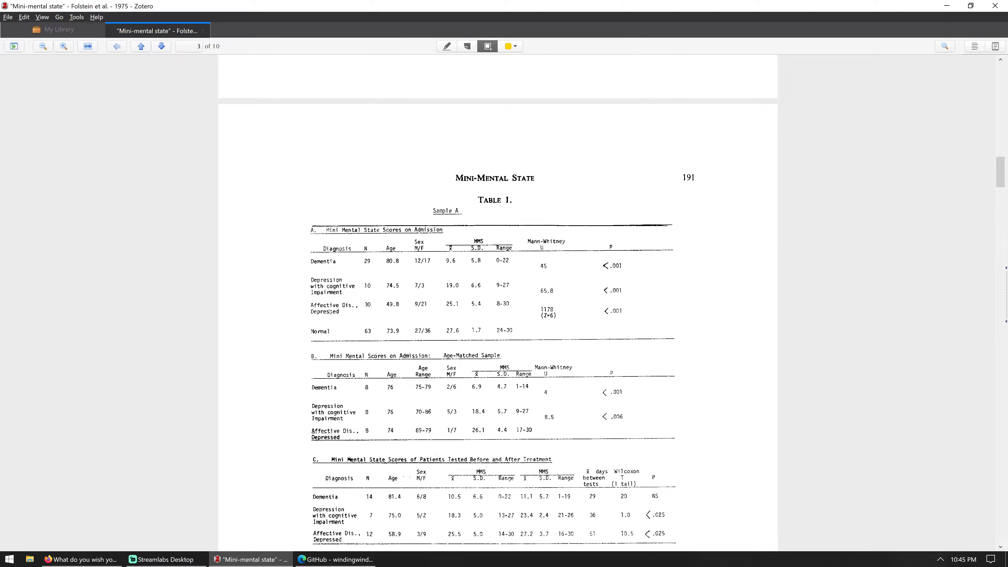
left_click_drag(306, 297, 633, 318)
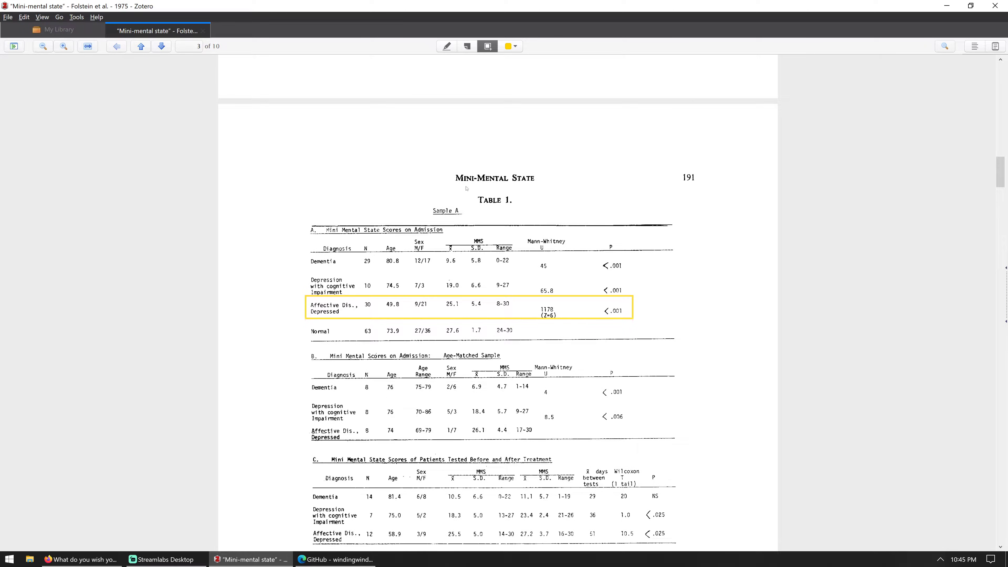
Step: Draw three more area annotations of different sizes across sections A and B of Table 1
left_click_drag(481, 170, 612, 316)
left_click_drag(353, 178, 422, 390)
left_click_drag(654, 406, 449, 283)
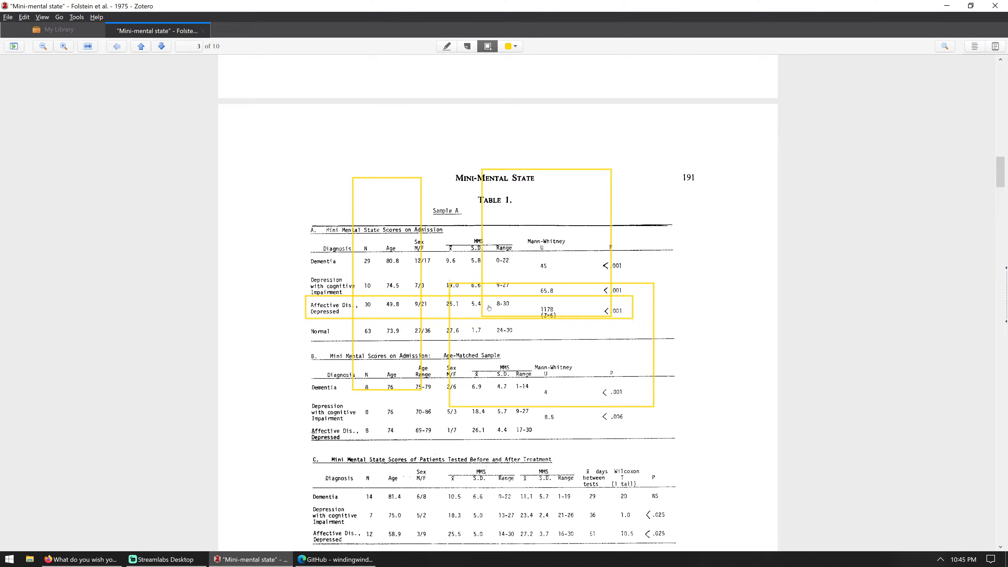
Step: Delete the three extra area annotations, keeping only the one around the "Affective Dis., Depressed" row
left_click(482, 195)
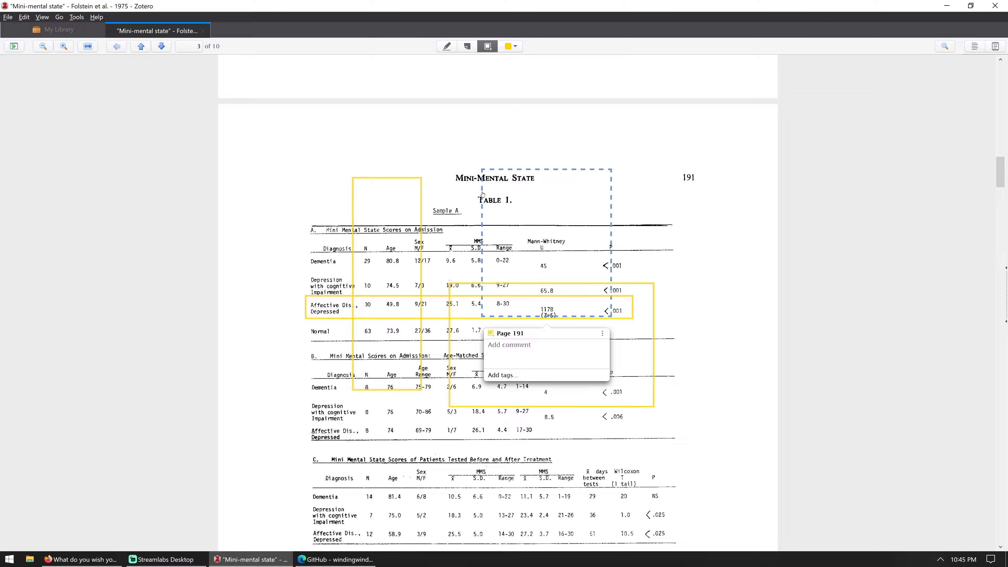
key("Delete")
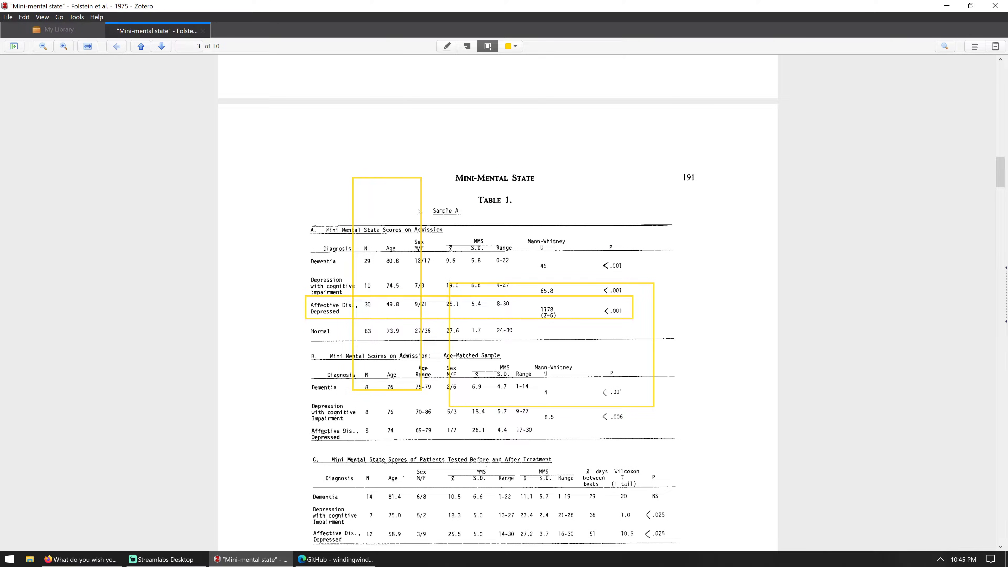
left_click(419, 204)
key("Delete")
left_click(513, 286)
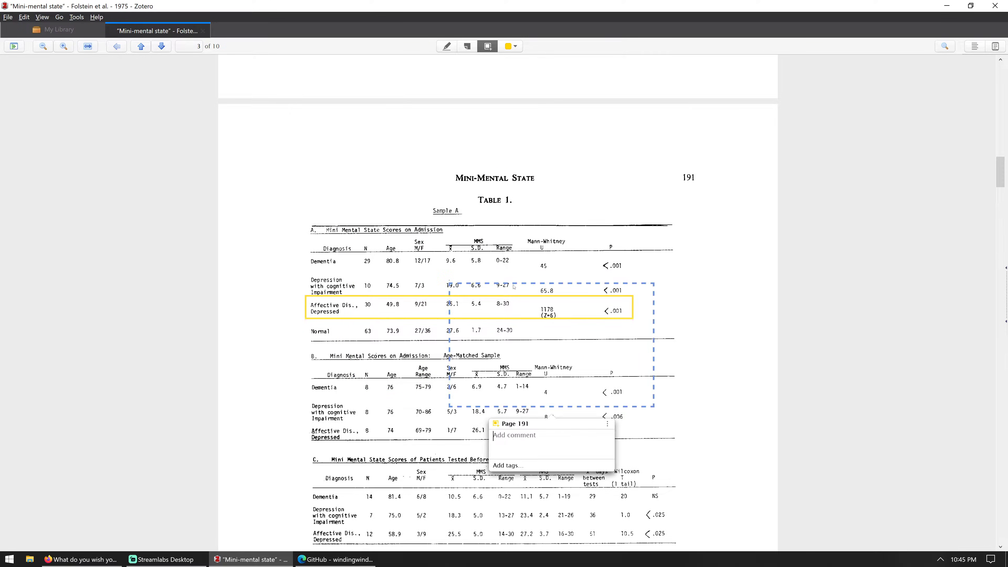
key("Delete")
Step: Add the comment "THis is interesting to me because it's cool." and the tag "dementia" to the table row's area annotation
left_click(387, 299)
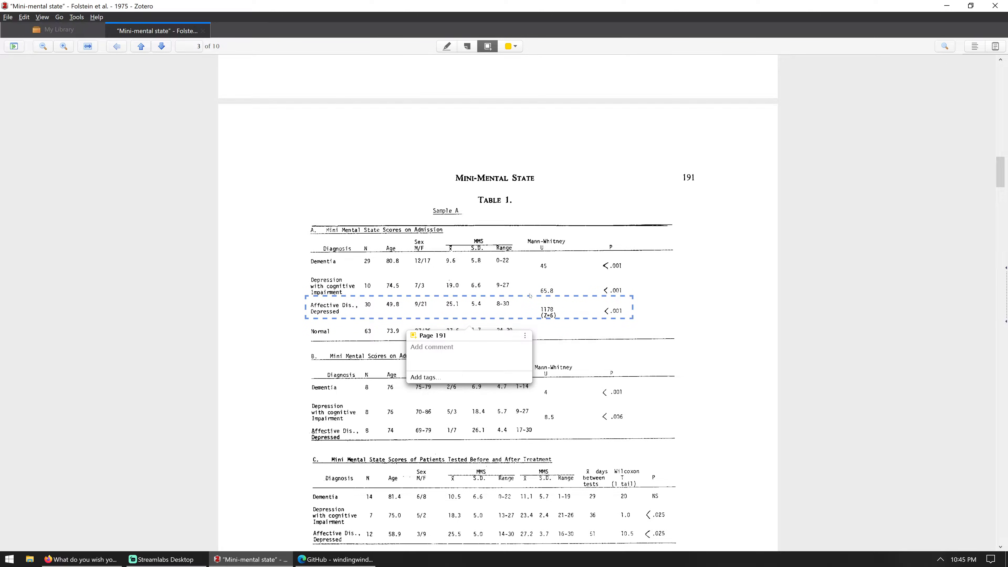
type("THis is interesting to me because it's cool.")
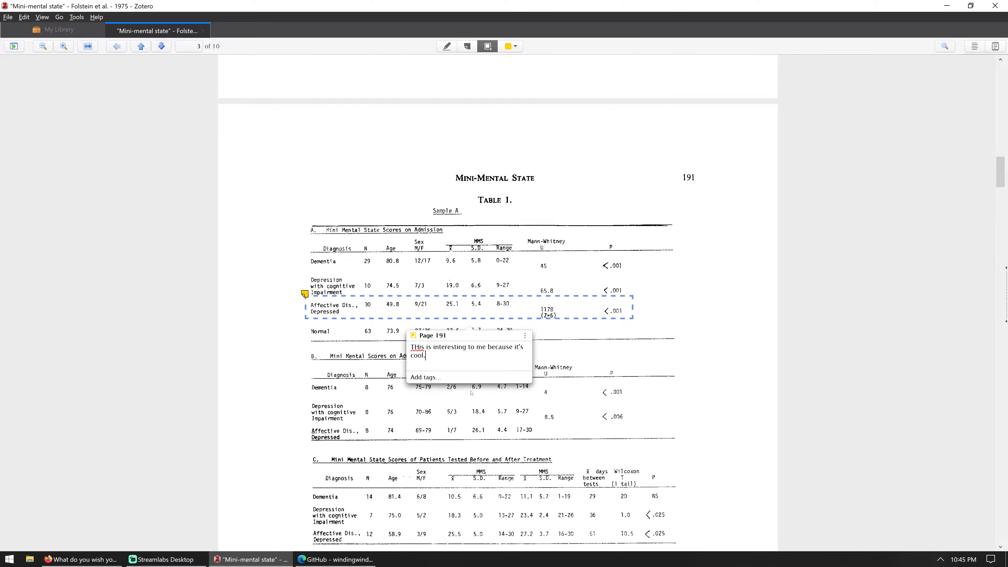
left_click(442, 380)
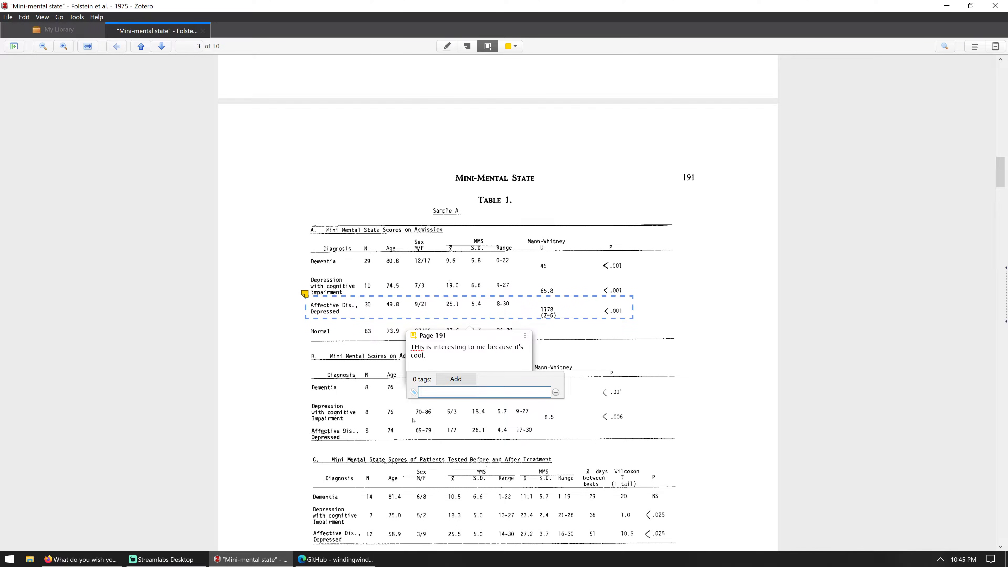
type("dementia")
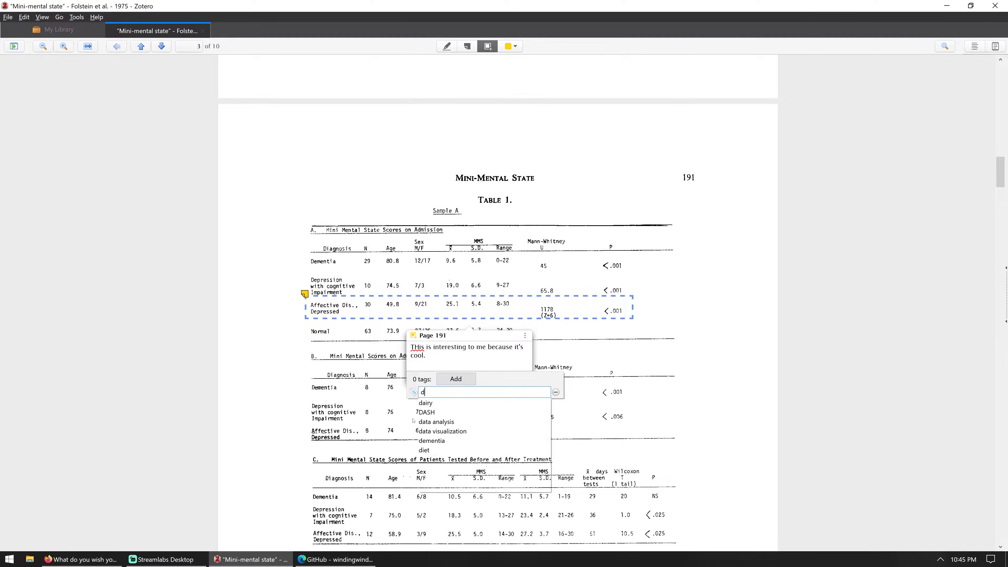
key("Return")
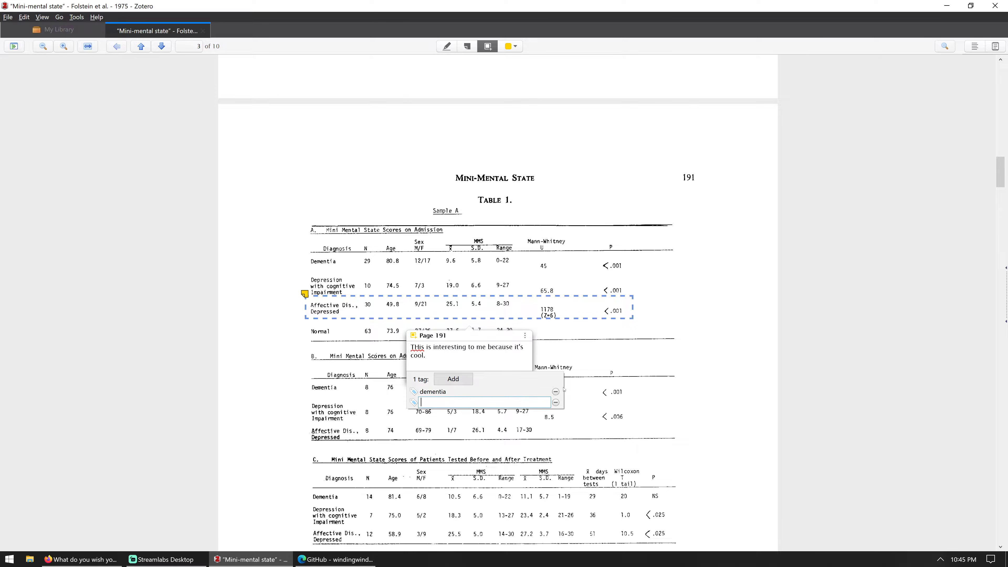
left_click(653, 368)
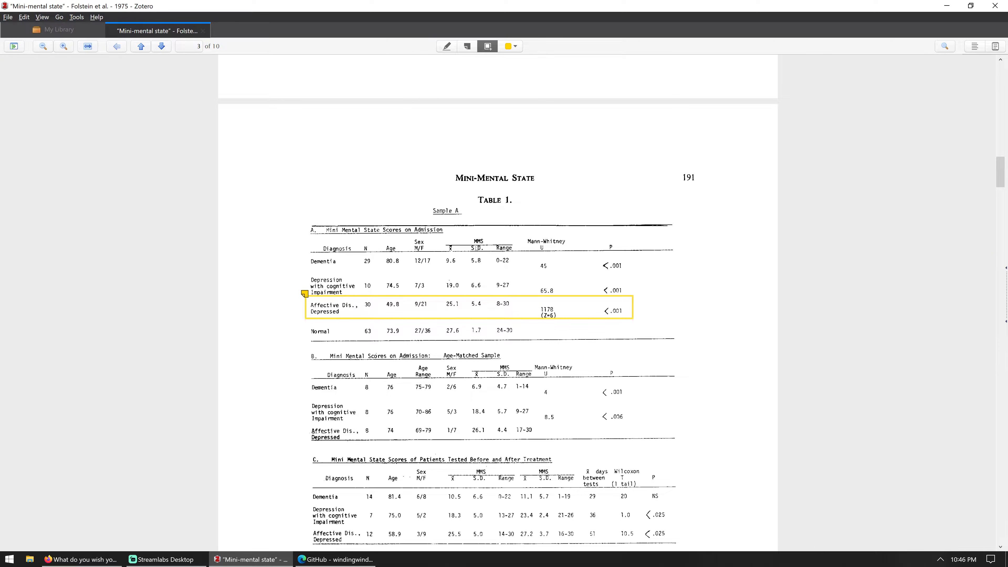
Step: Place a note beside the Validity text on page 192 commenting "This is absurd. I would never think such a thing. The authors should have used Sample B."
scroll(583, 347, "down", 10)
scroll(558, 307, "down", 12)
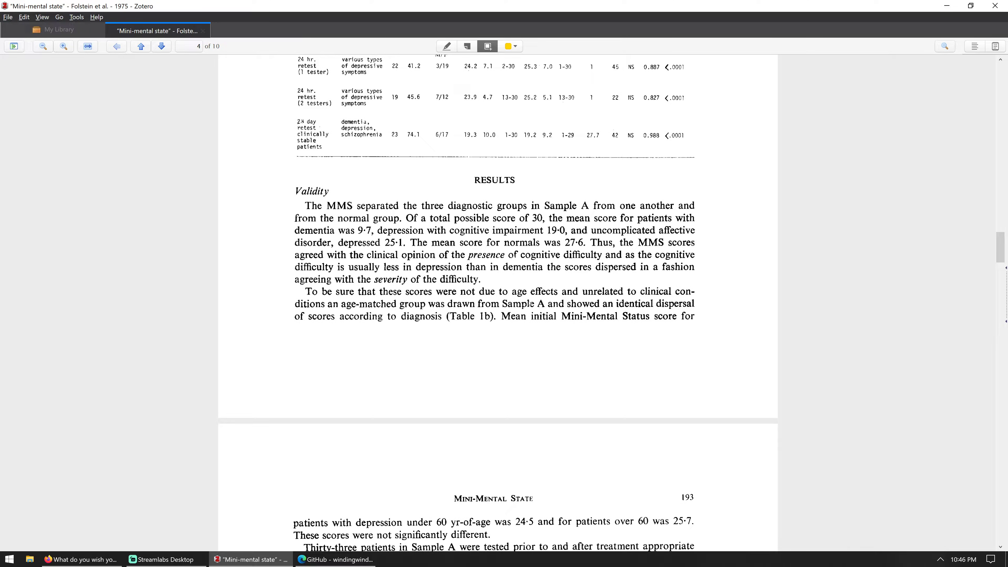
left_click(467, 47)
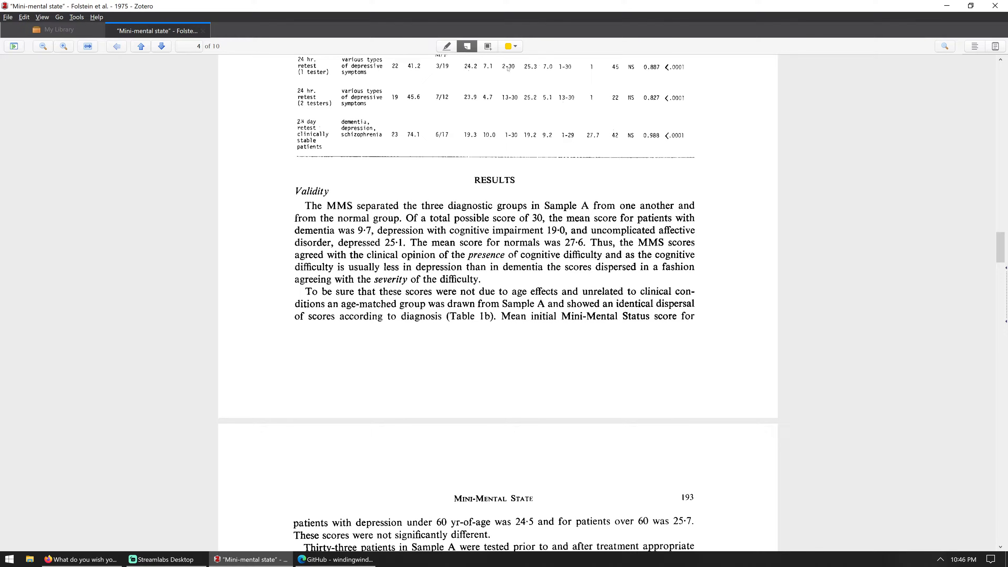
left_click(707, 285)
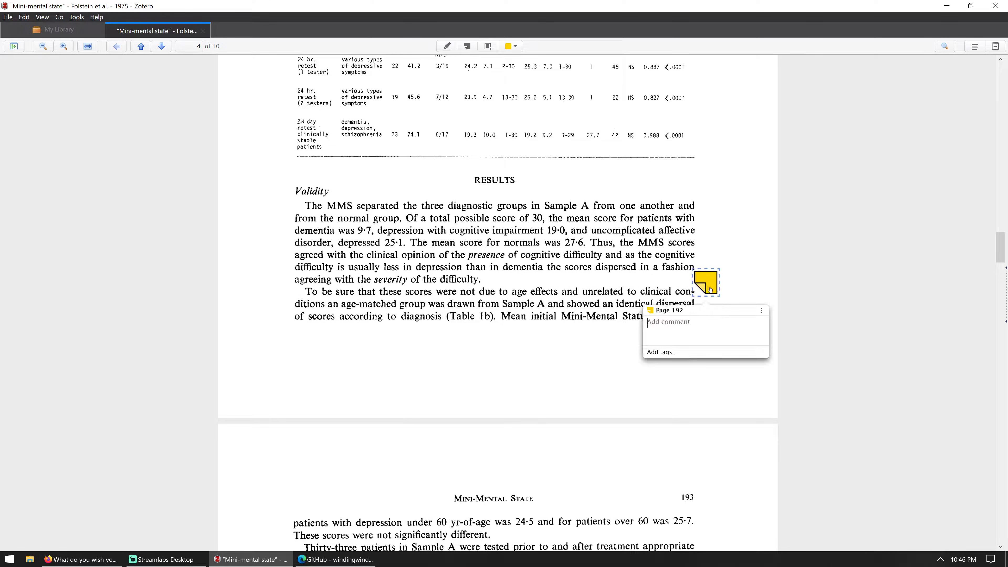
type("This is absurd. I would never think such a thi")
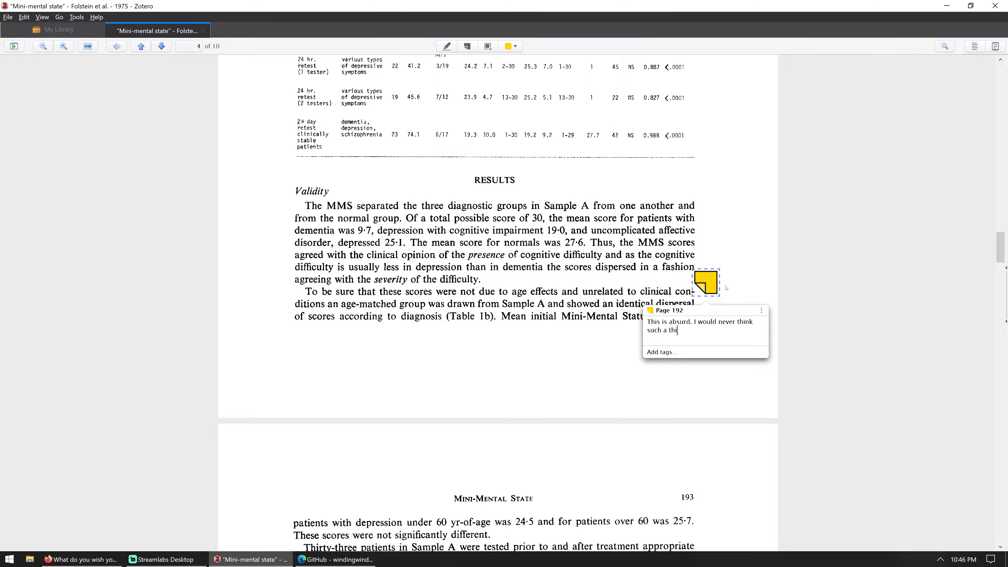
type("ng. The authors should have used Sample B.")
Step: Tag the note on page 192 with "methods" and close its comment box
left_click(684, 355)
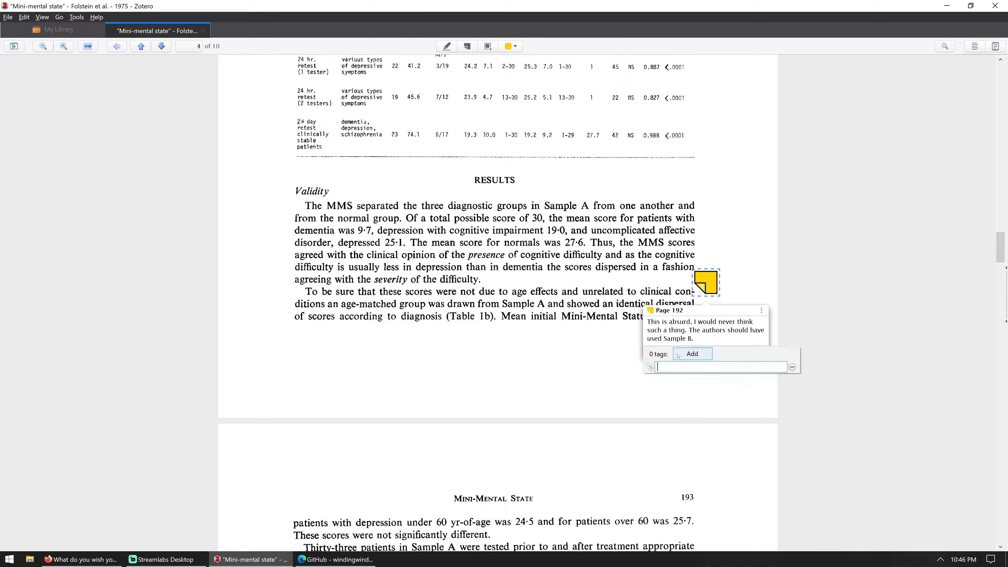
type("methods")
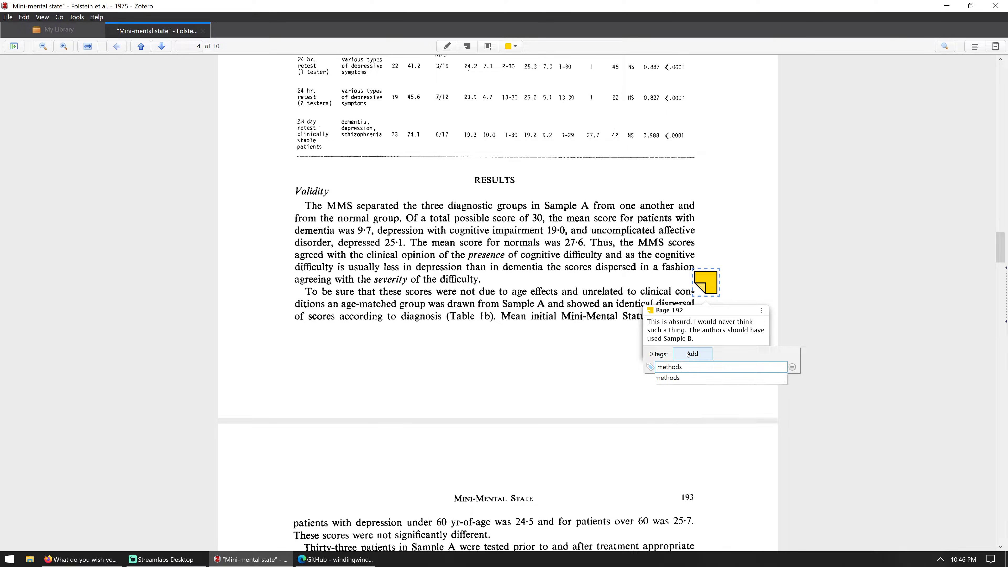
key("Return")
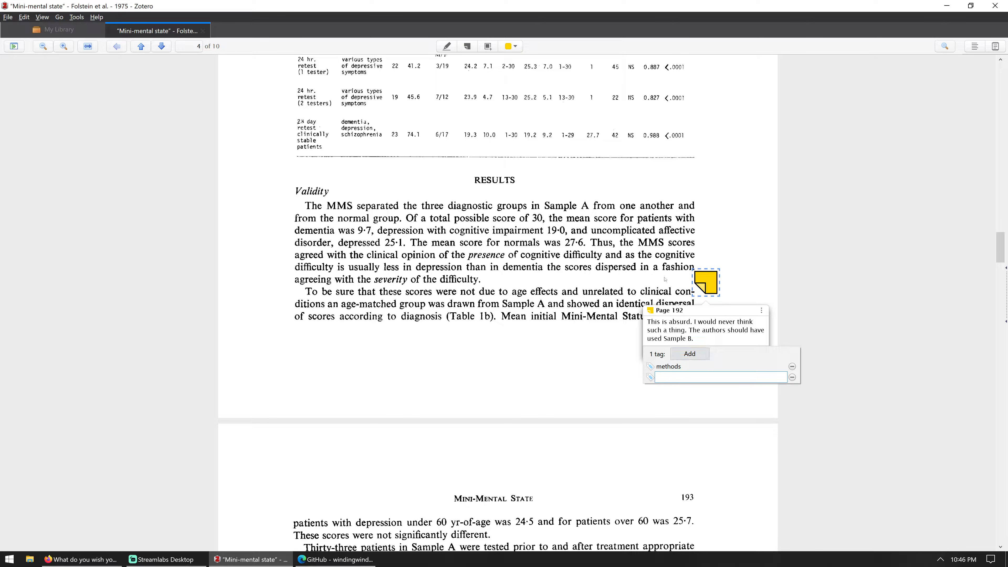
left_click(642, 221)
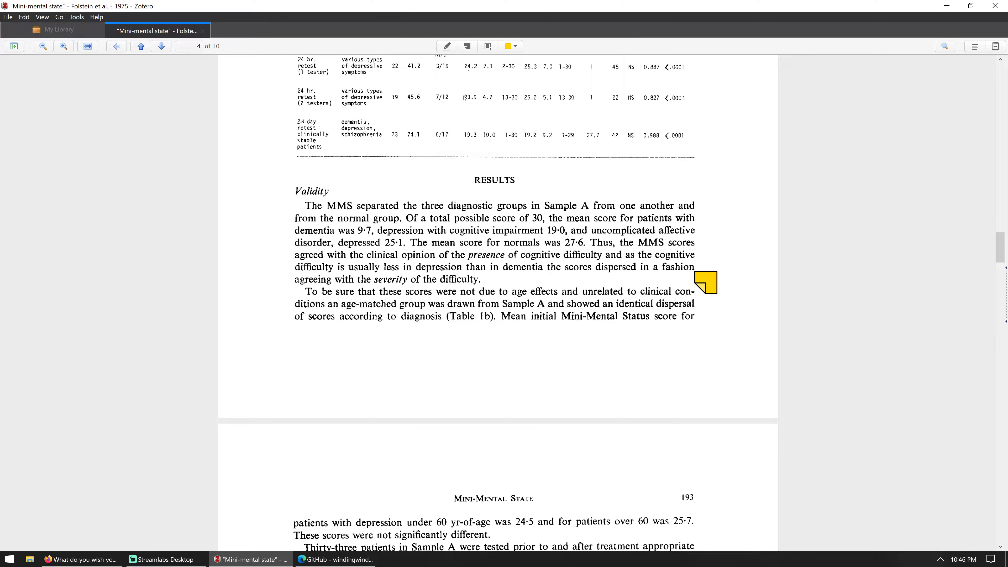
Step: Reopen the note beside the Validity text on page 192 to view its comment and tag
scroll(688, 293, "up", 6)
scroll(695, 258, "down", 7)
left_click(702, 225)
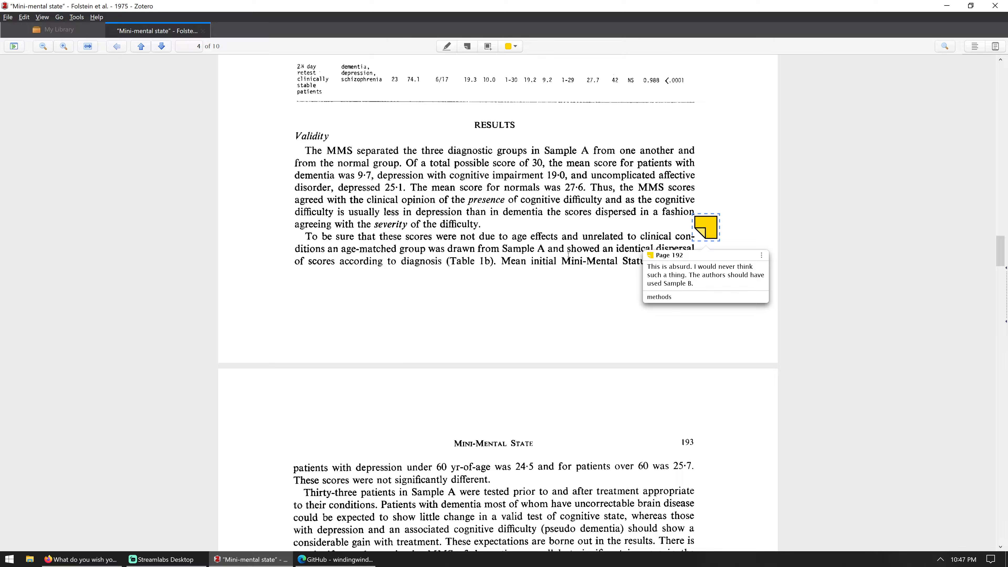
Step: Reopen the note beside the Validity text on page 192 and view its colour, page number and delete options
left_click(492, 215)
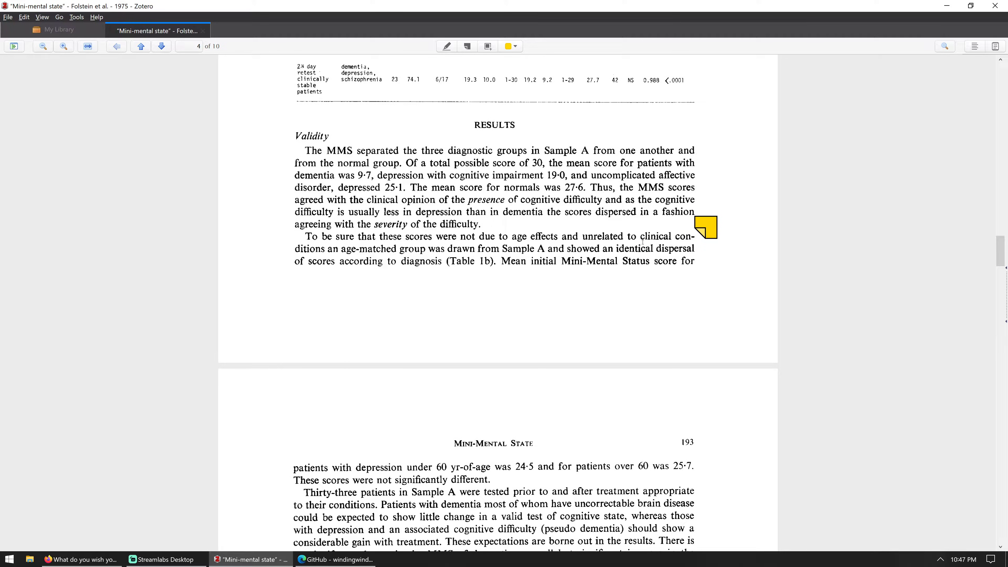
left_click(703, 230)
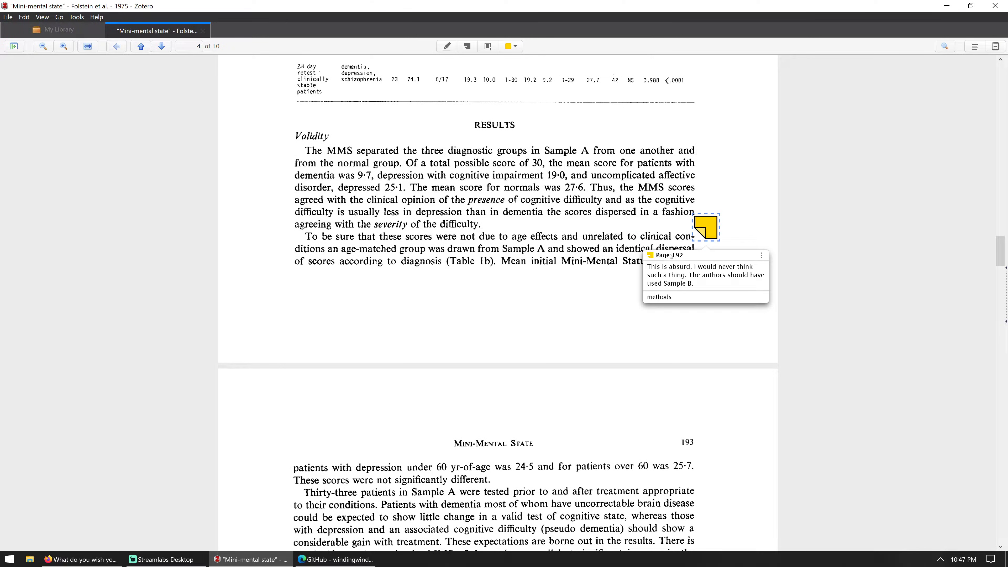
left_click(762, 256)
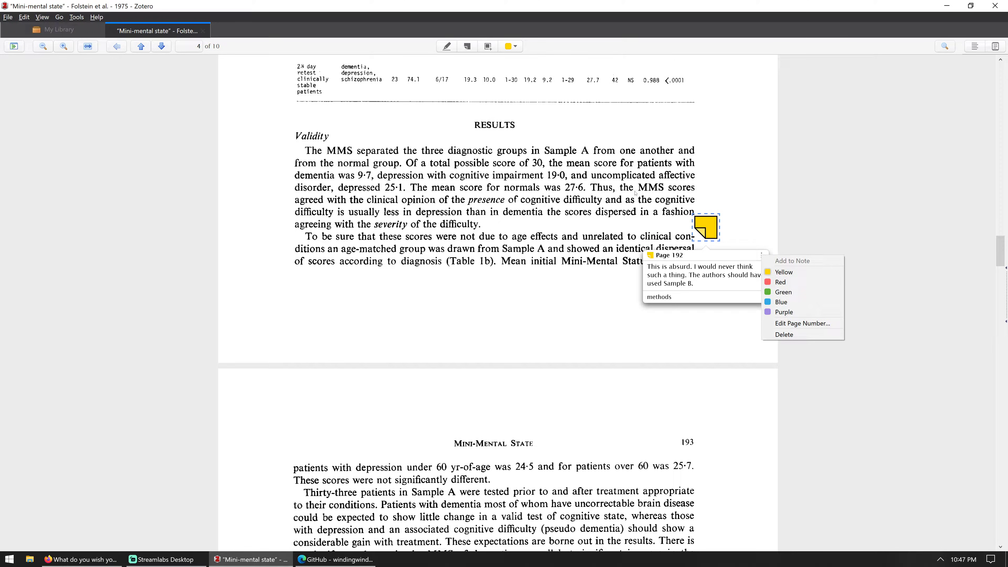
left_click(708, 236)
Step: Highlight "Personality disorder with drug abuse" at the start of page 192 in green
scroll(708, 236, "up", 5)
scroll(468, 65, "up", 5)
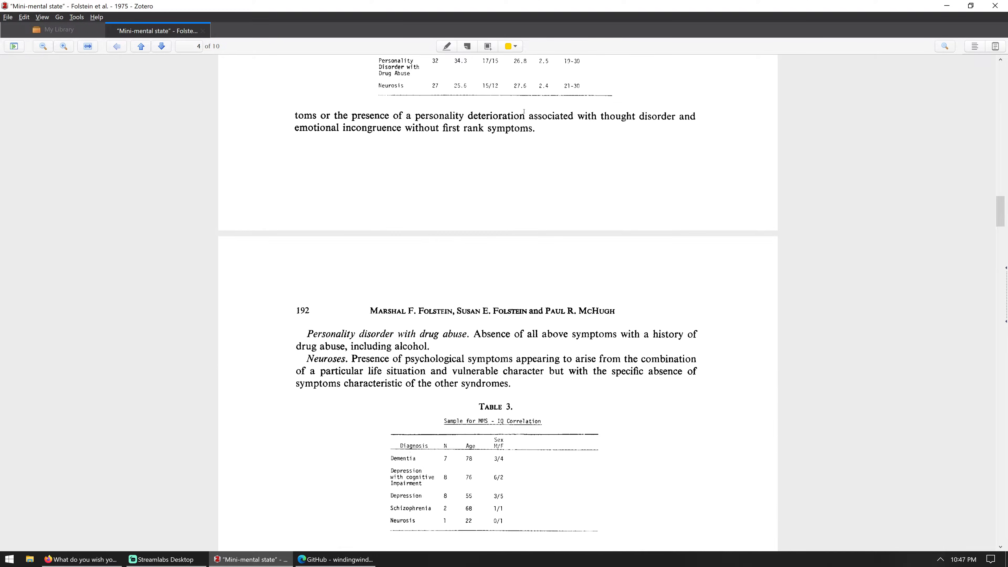
left_click(511, 46)
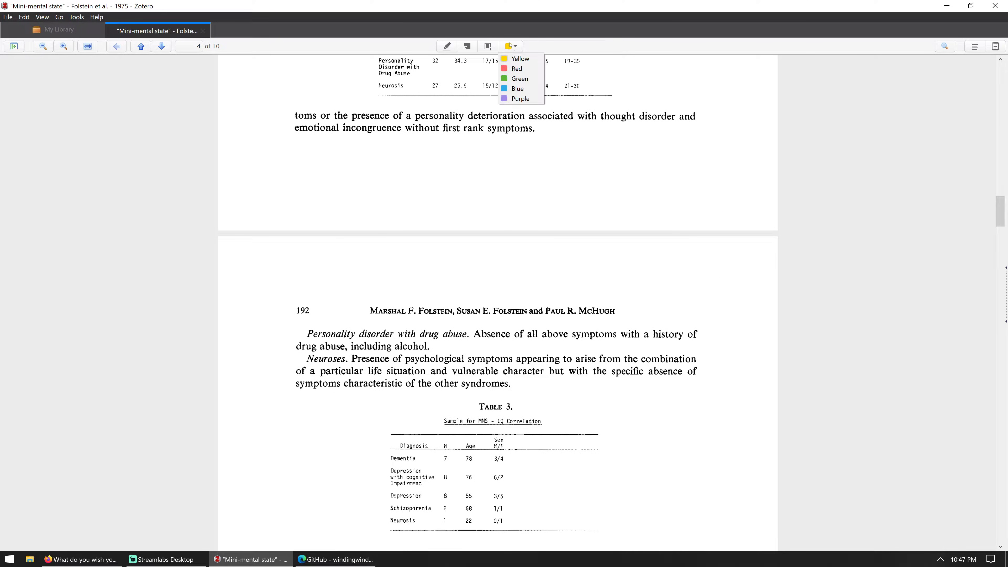
left_click(521, 77)
left_click_drag(312, 334, 469, 334)
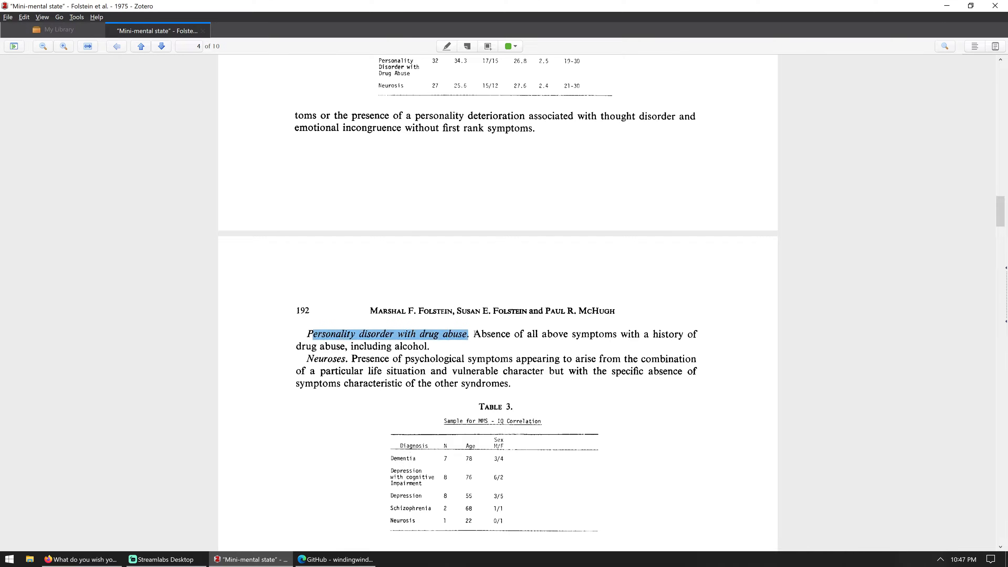
left_click(518, 334)
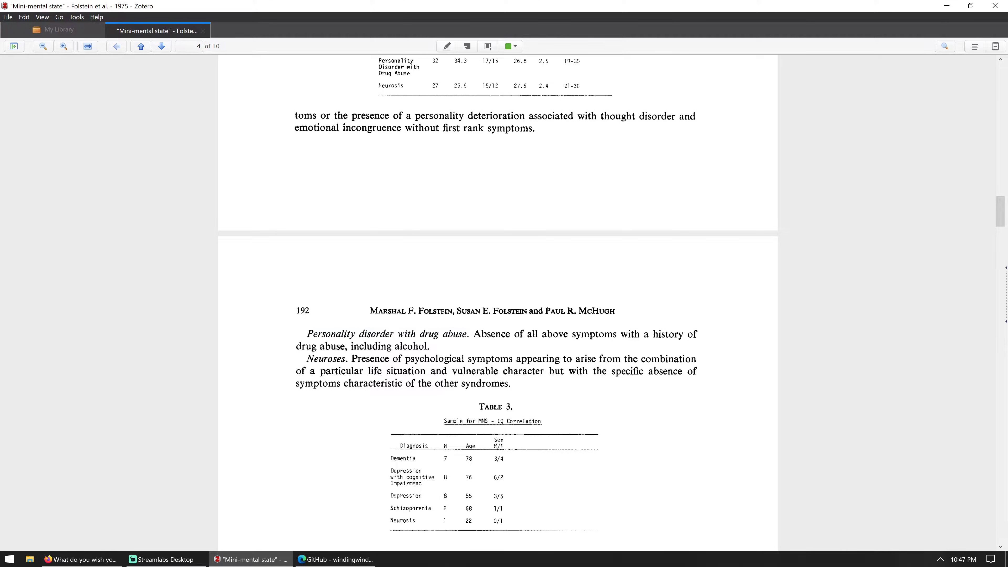
left_click(457, 48)
left_click_drag(309, 333, 470, 335)
scroll(522, 362, "down", 7)
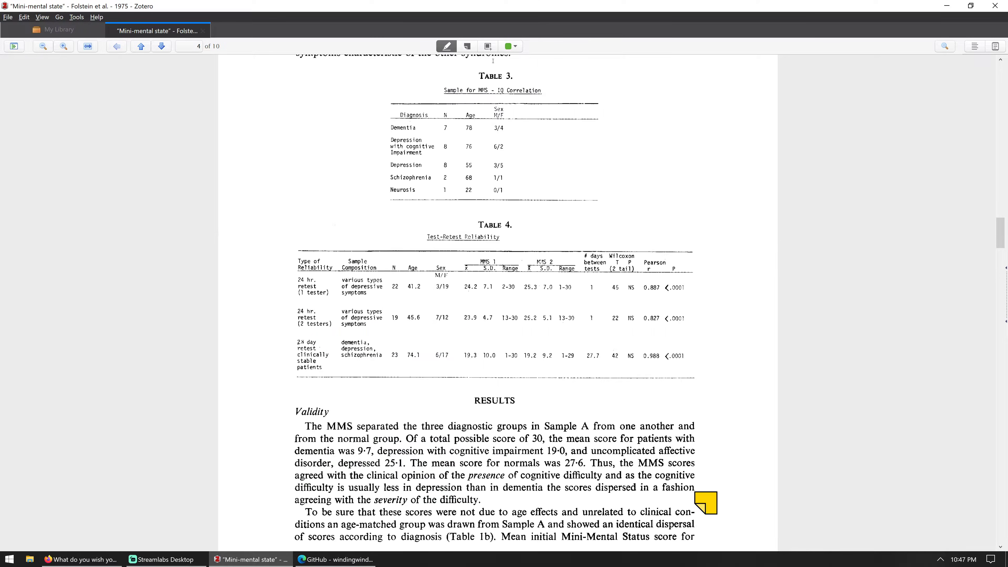
scroll(492, 75, "up", 7)
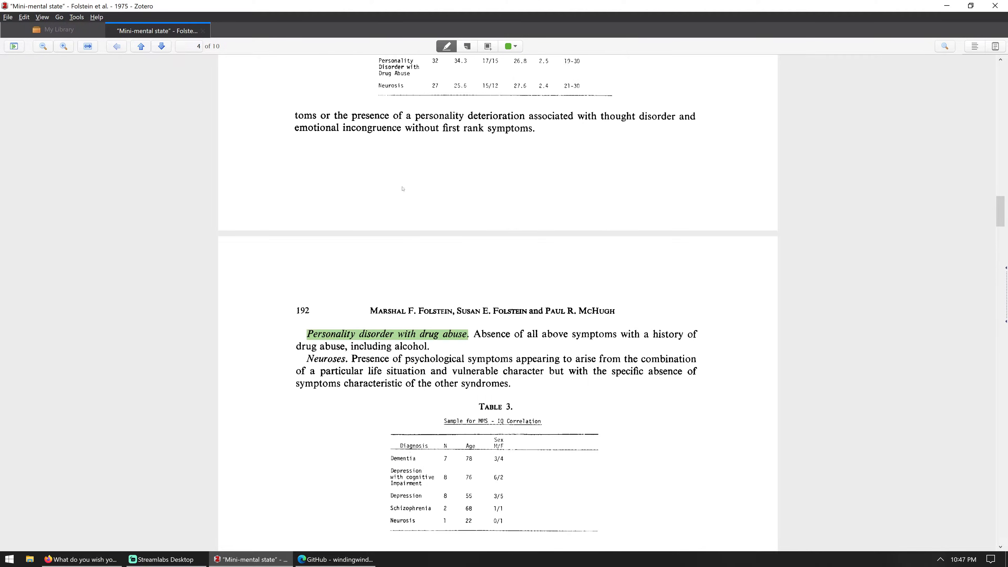
Step: Draw a green area annotation over part of the pseudo dementia sentence on page 193 and remove it
scroll(403, 188, "down", 6)
left_click(488, 46)
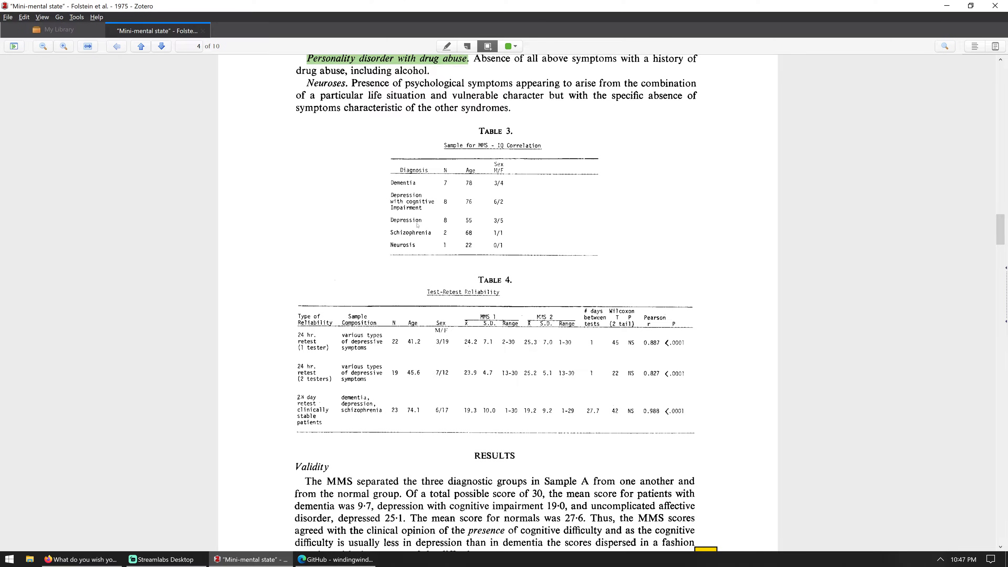
scroll(385, 369, "down", 20)
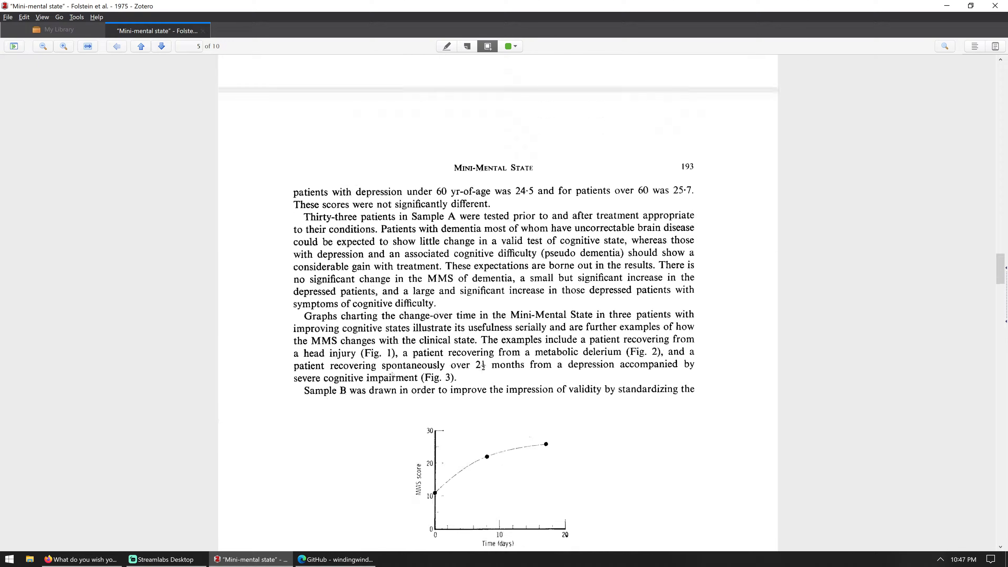
scroll(396, 365, "up", 10)
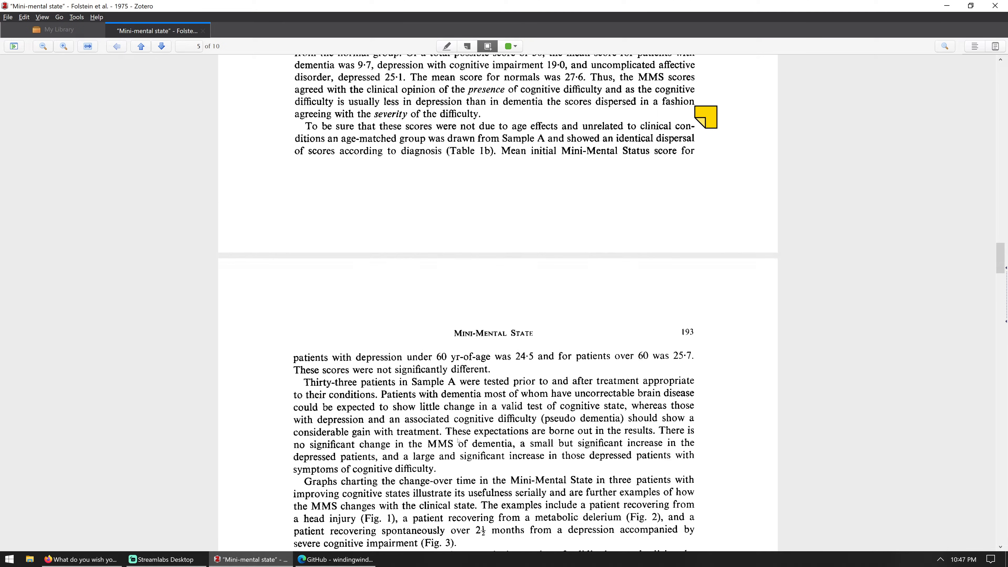
mouse_move(417, 404)
left_mouse_down()
mouse_move(522, 435)
mouse_move(588, 429)
left_mouse_up()
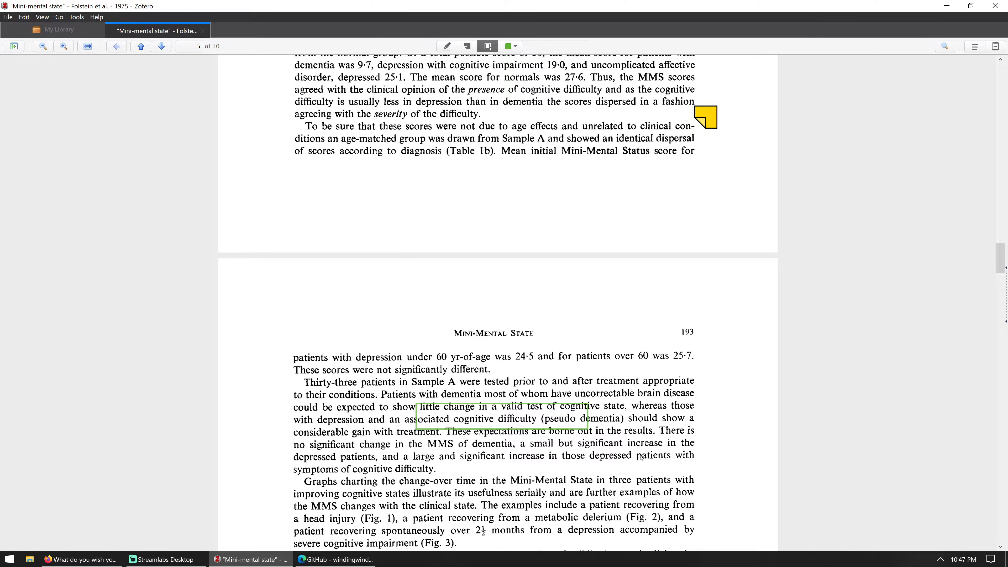
left_click(524, 407)
Step: Delete the green highlight on "Personality disorder with drug abuse" on page 192
scroll(640, 349, "up", 6)
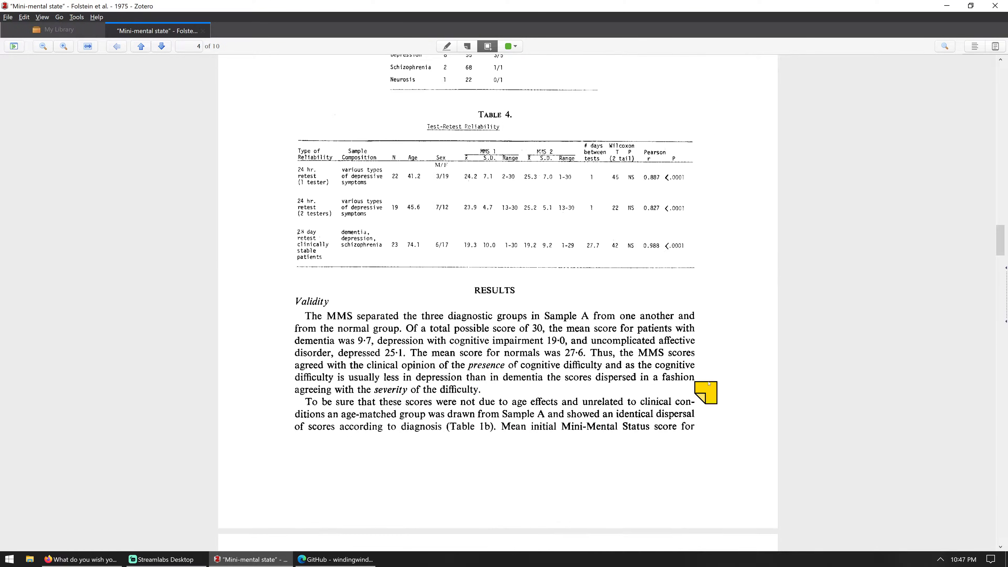
scroll(485, 259, "up", 10)
scroll(485, 259, "up", 1)
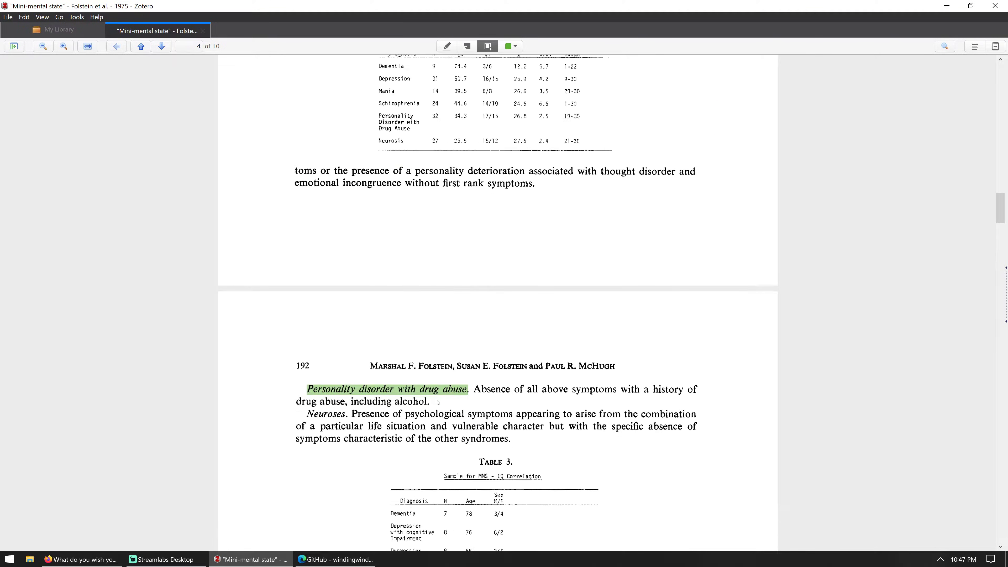
left_click(435, 394)
key("Delete")
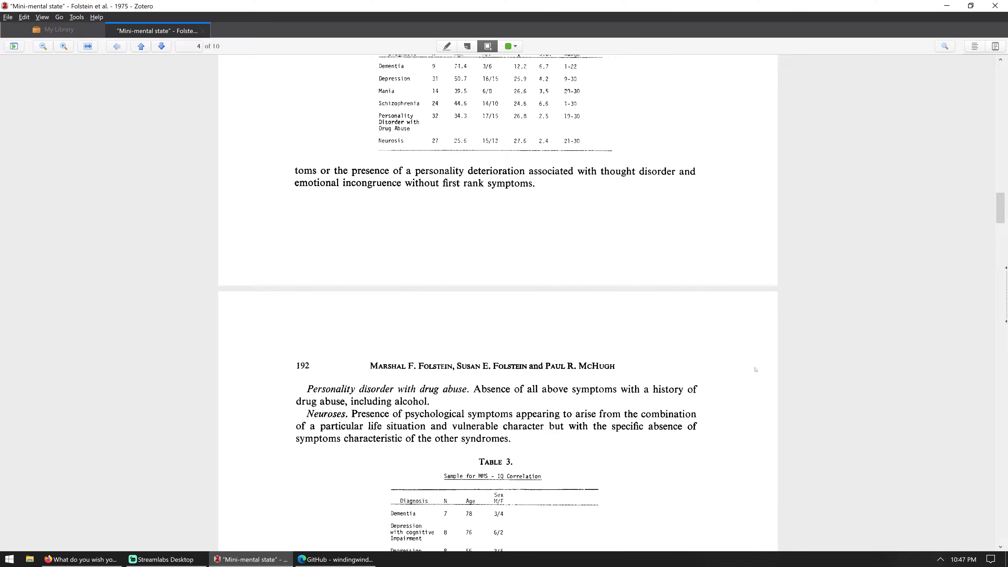
Step: Delete the yellow area annotation around the "Affective Dis., Depressed" row of Table 1 on page 191
scroll(755, 370, "up", 10)
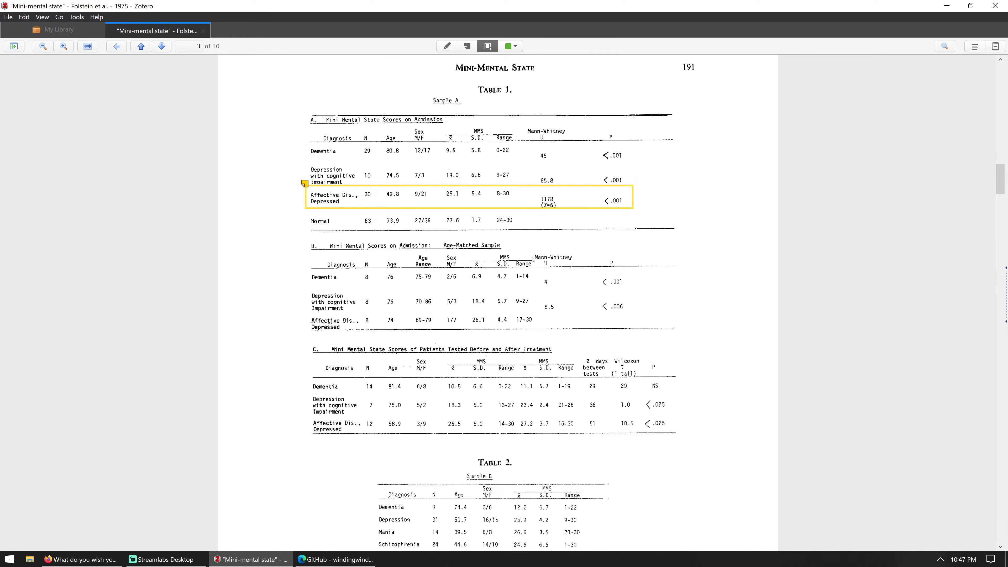
left_click(511, 187)
key("Delete")
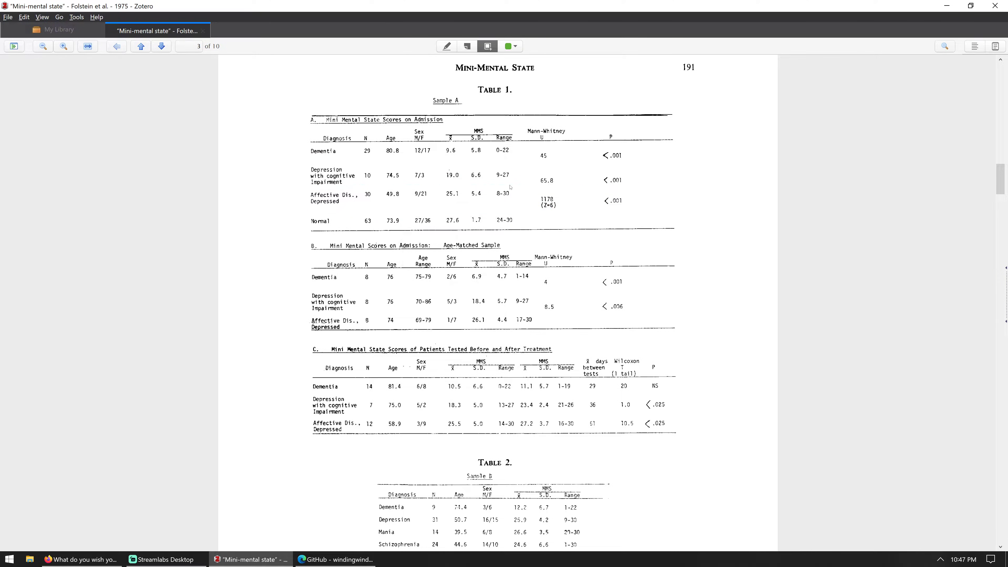
Step: Set the annotation colour to red and review the other available annotation colours
scroll(497, 380, "up", 5)
scroll(496, 380, "up", 9)
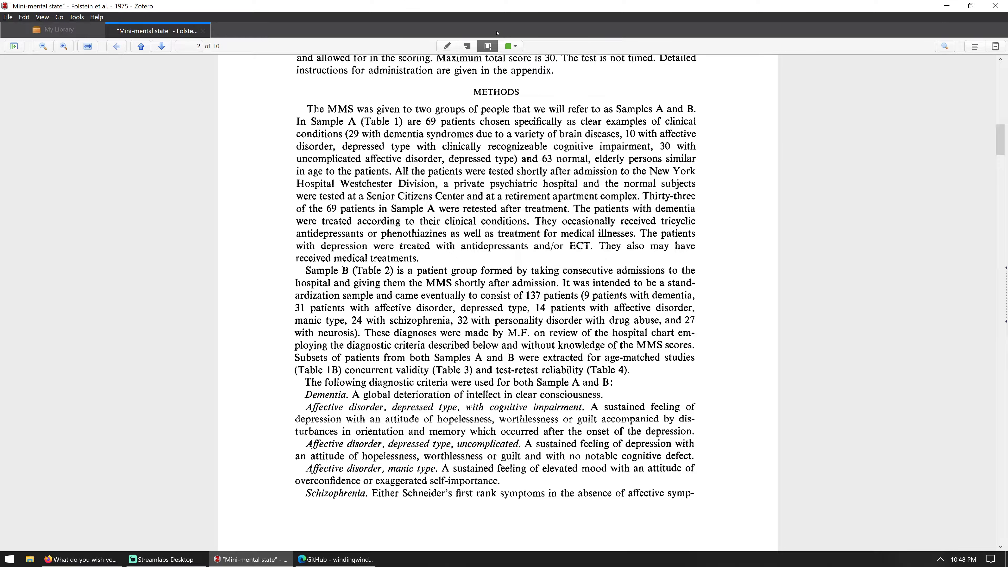
left_click(511, 46)
left_click(516, 69)
left_click_drag(398, 169, 617, 166)
left_click(517, 47)
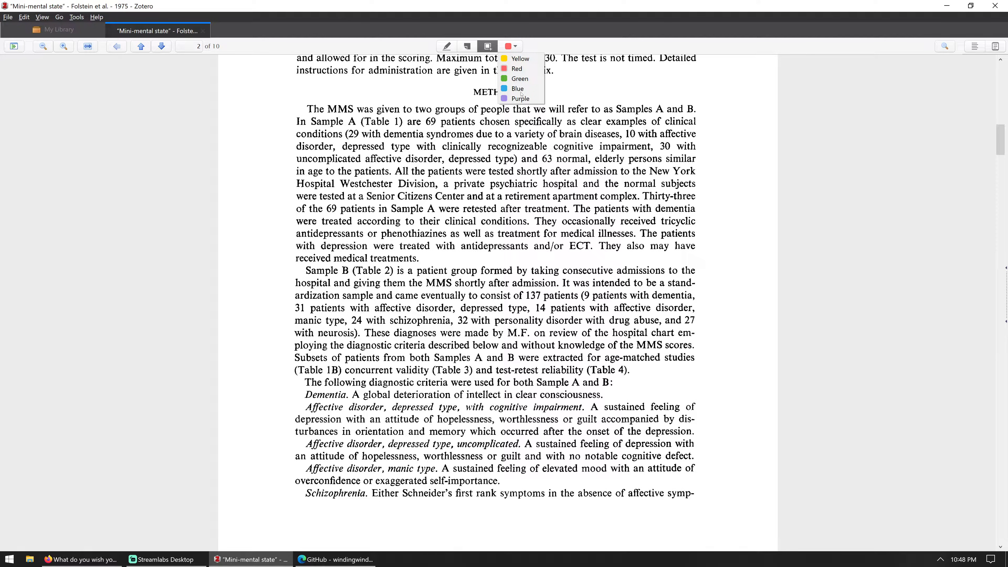
left_click(541, 198)
scroll(507, 199, "up", 5)
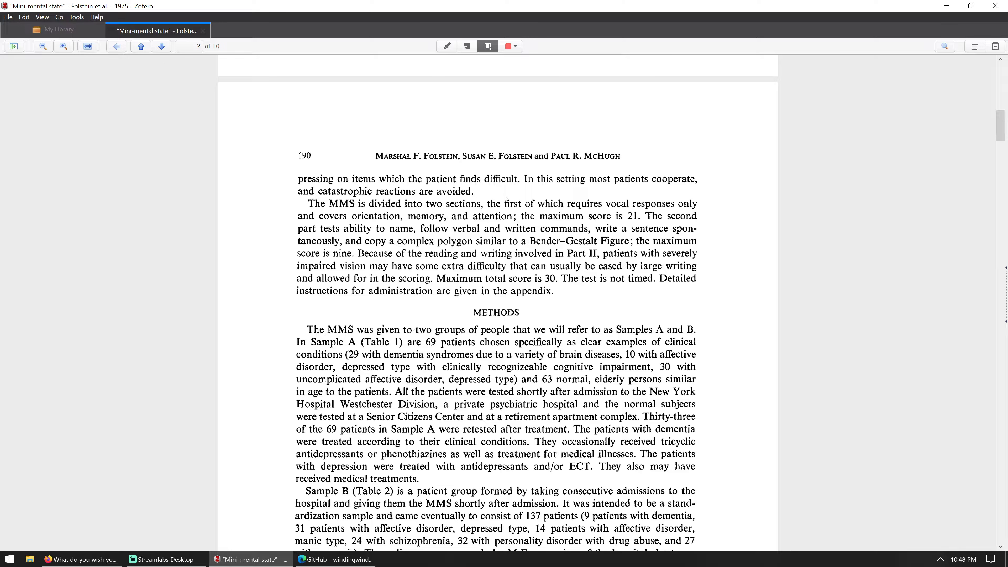
left_click(521, 47)
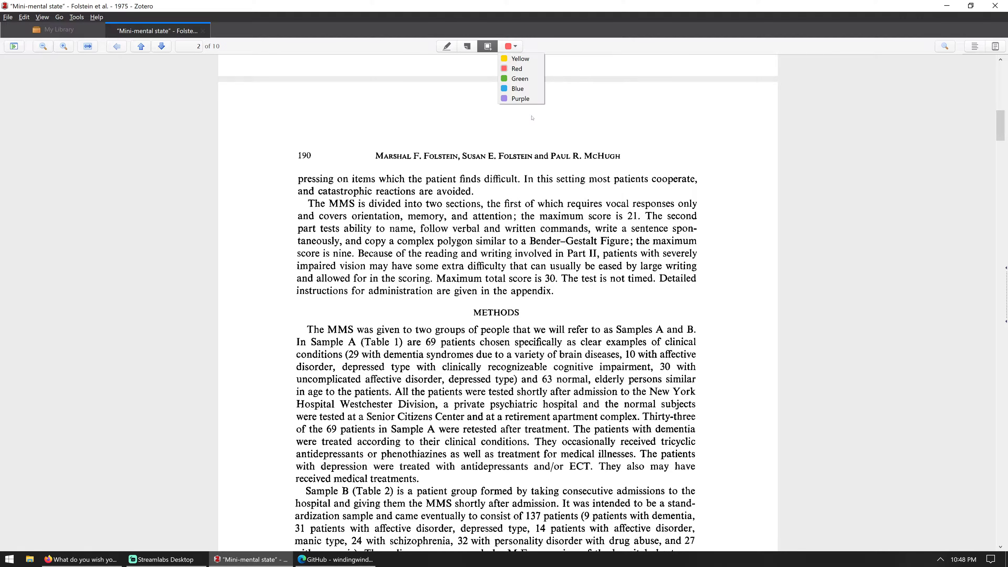
left_click(629, 317)
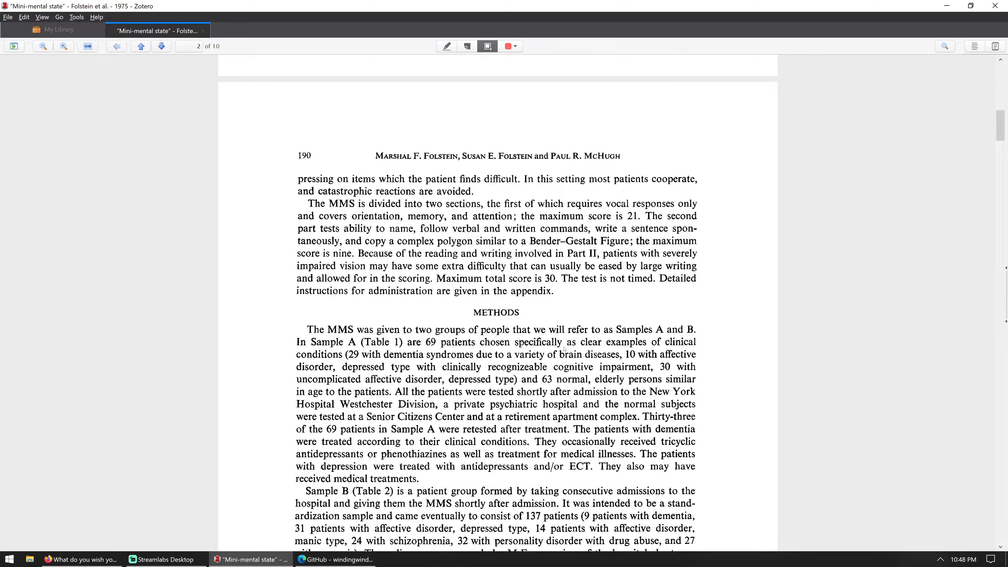
Step: Place a red note beside the Introduction text on page 189 with the comment "asdgfjkasdhgkashdga", and delete it
scroll(899, 513, "up", 10)
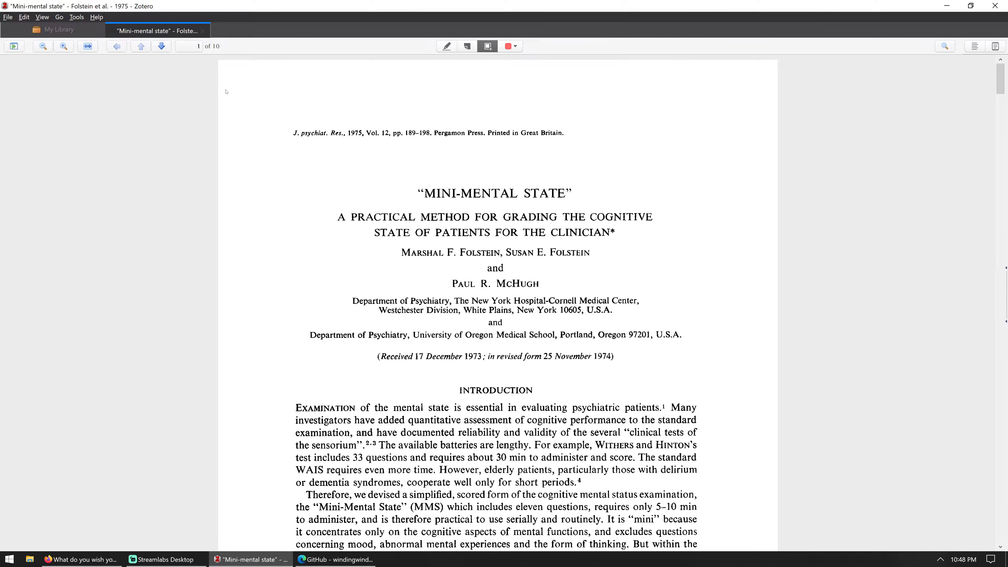
scroll(542, 324, "down", 20)
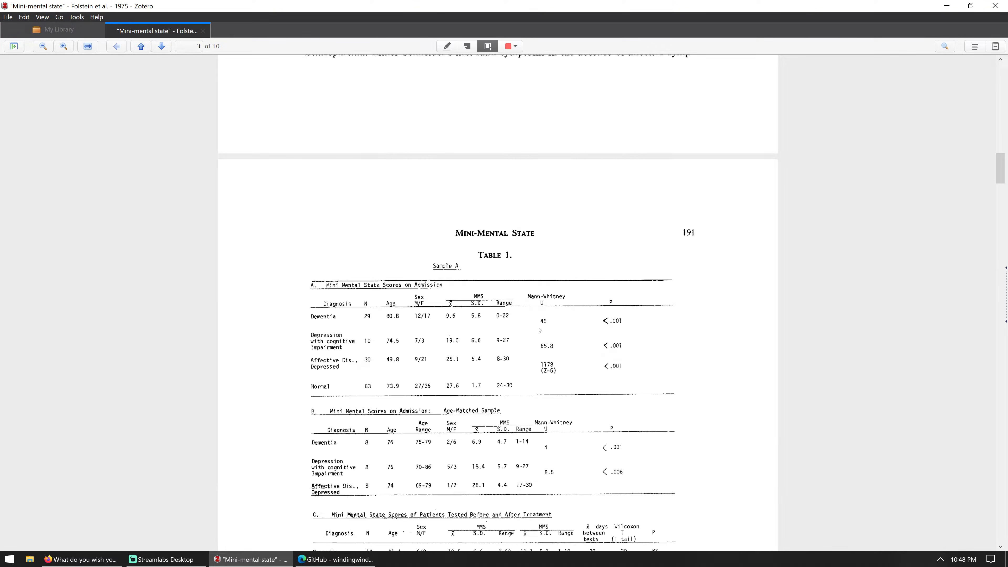
scroll(548, 344, "down", 20)
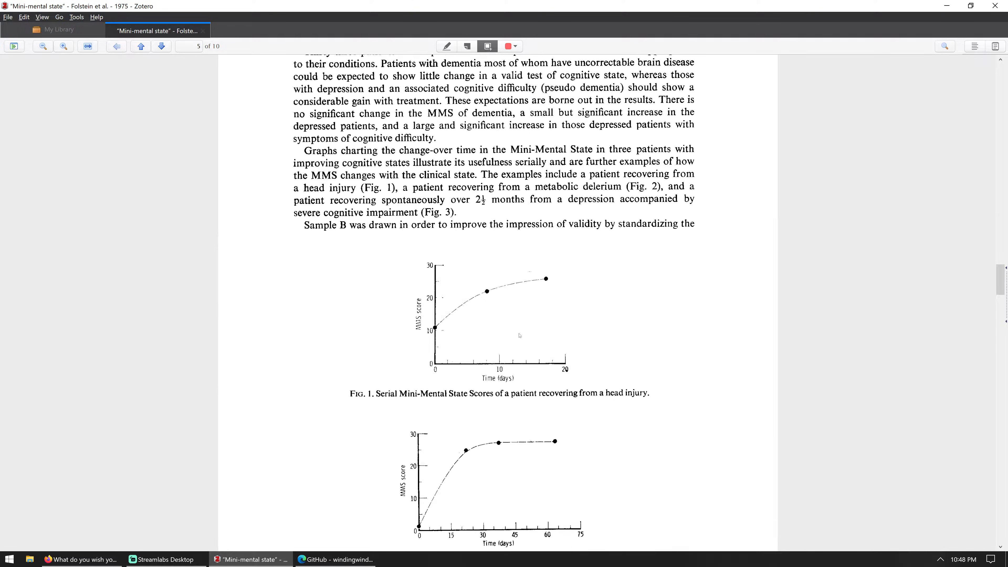
scroll(530, 333, "down", 5)
left_click_drag(996, 320, 476, 3)
left_click(718, 434)
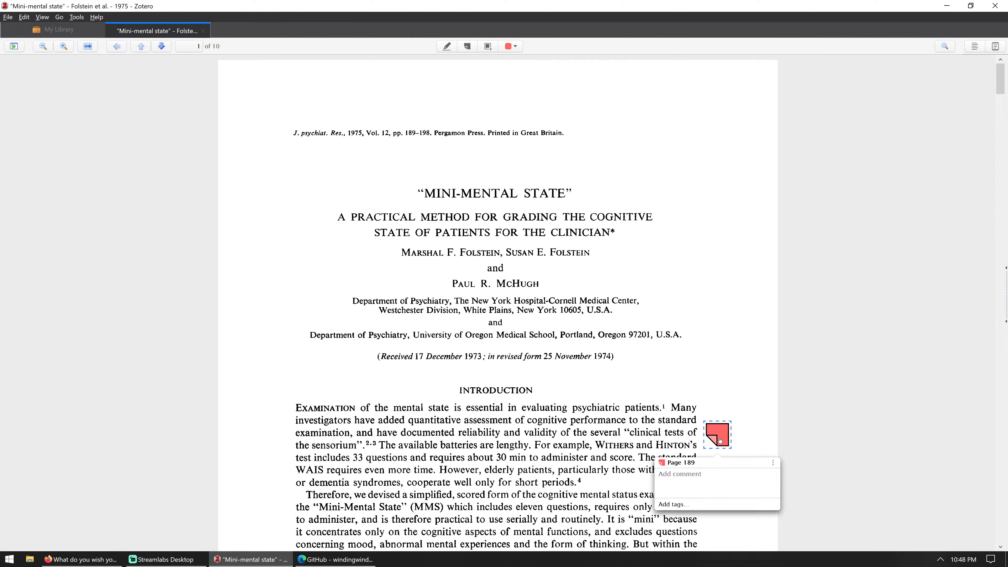
type("asdgfjkasdhgkashdga")
left_click(517, 289)
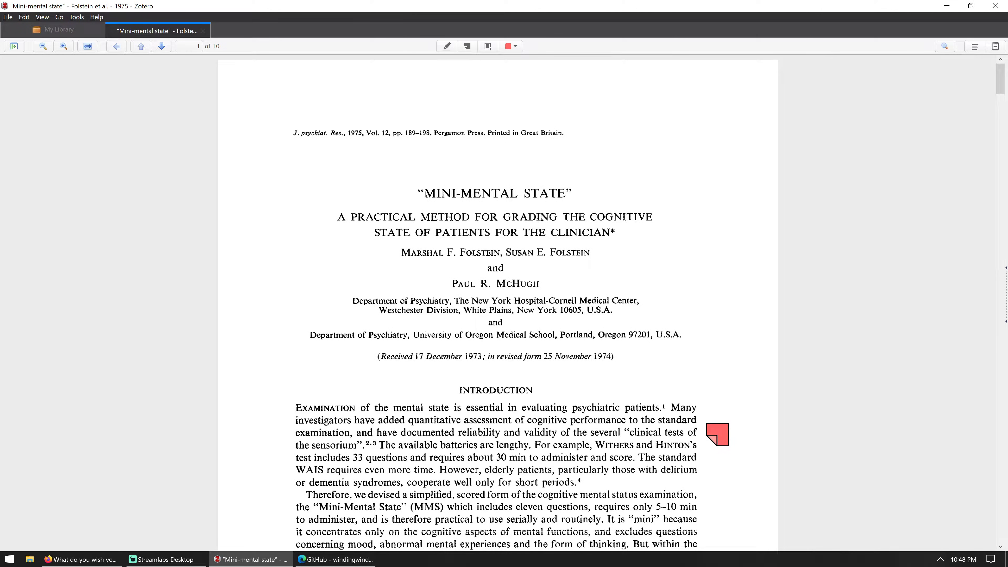
left_click(718, 435)
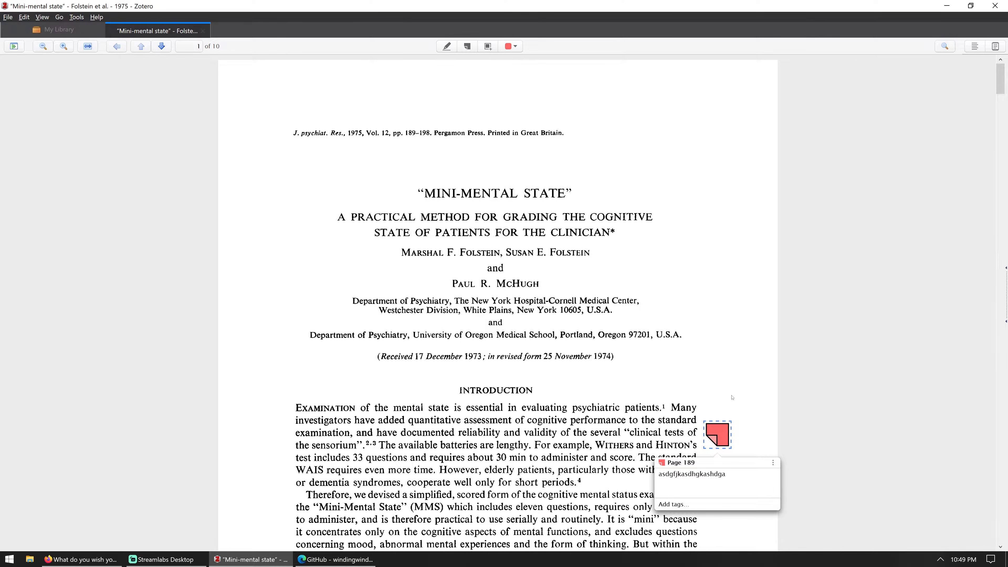
key("Delete")
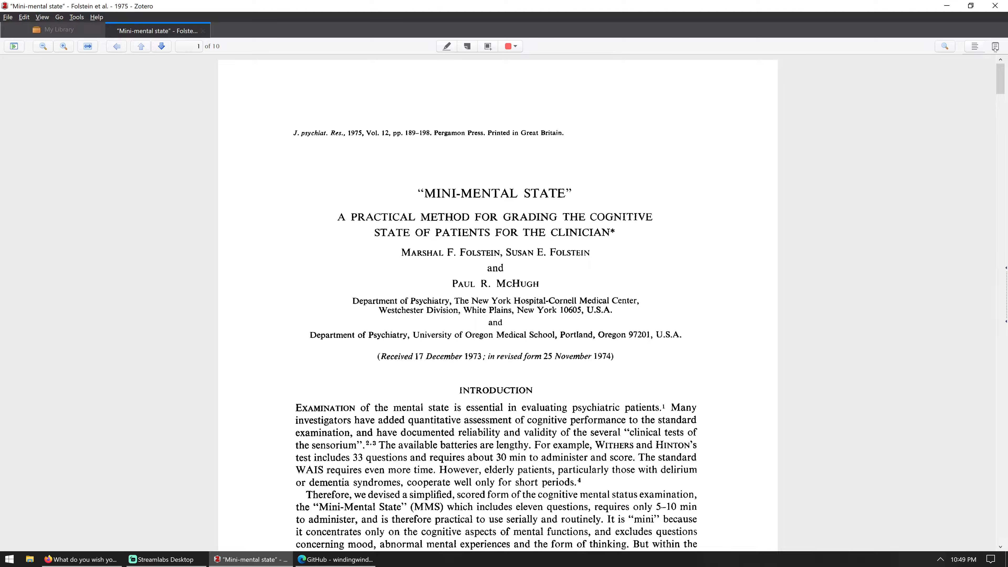
Step: Show the article's item details beside the PDF and view its tags
left_click(981, 48)
left_click(977, 46)
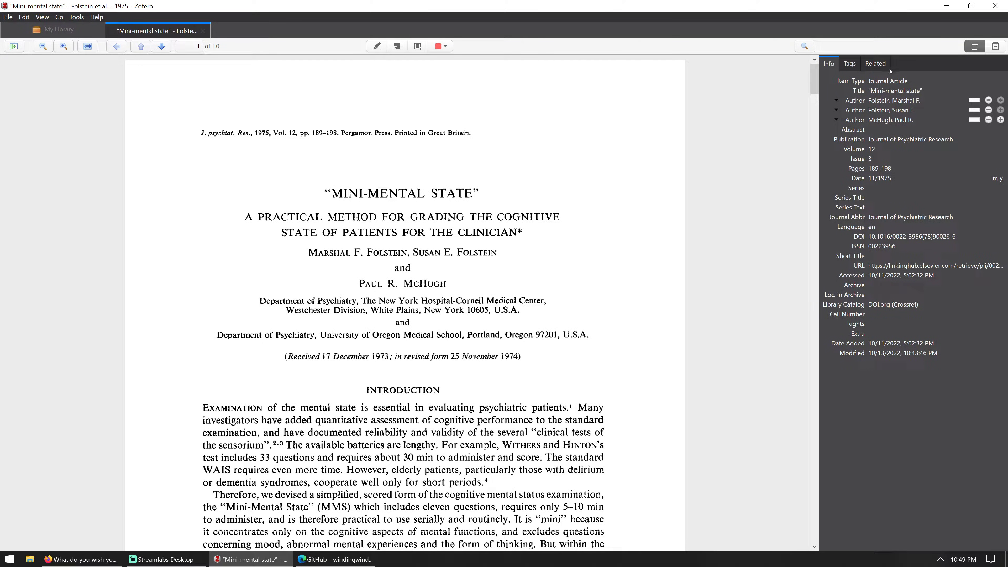
left_click(850, 64)
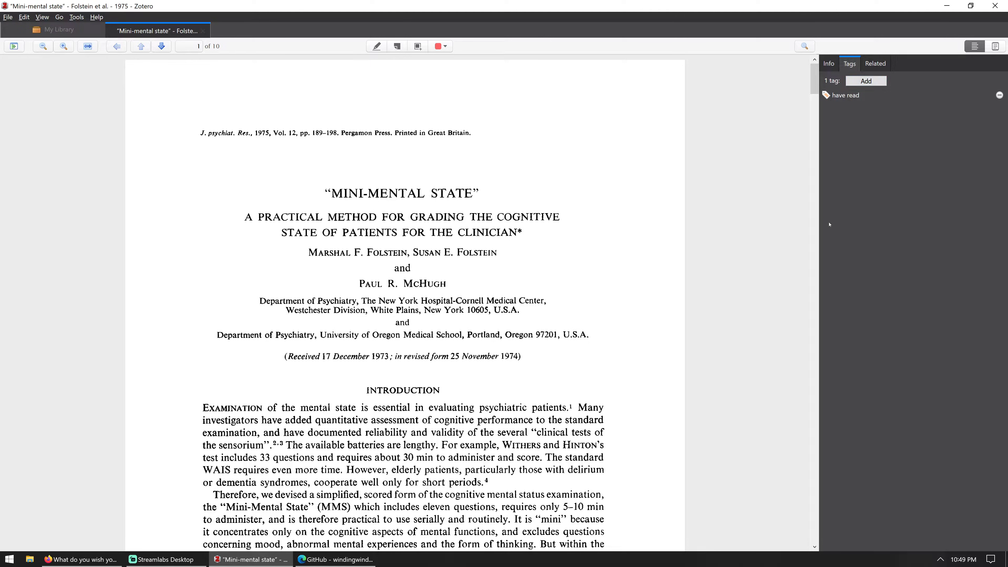
Step: Add the existing tag "cognitive assessment" to the article
scroll(575, 199, "down", 12)
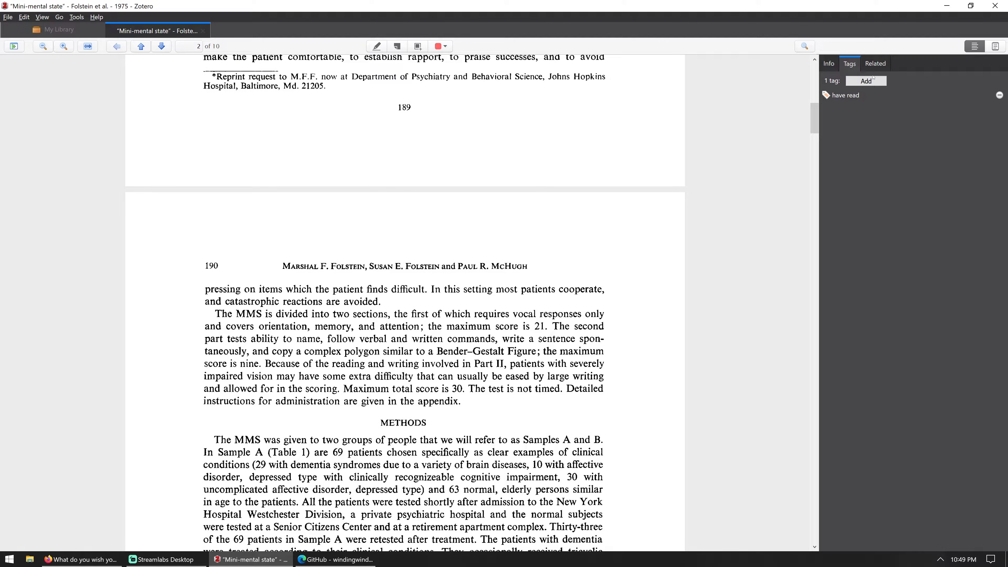
left_click(866, 82)
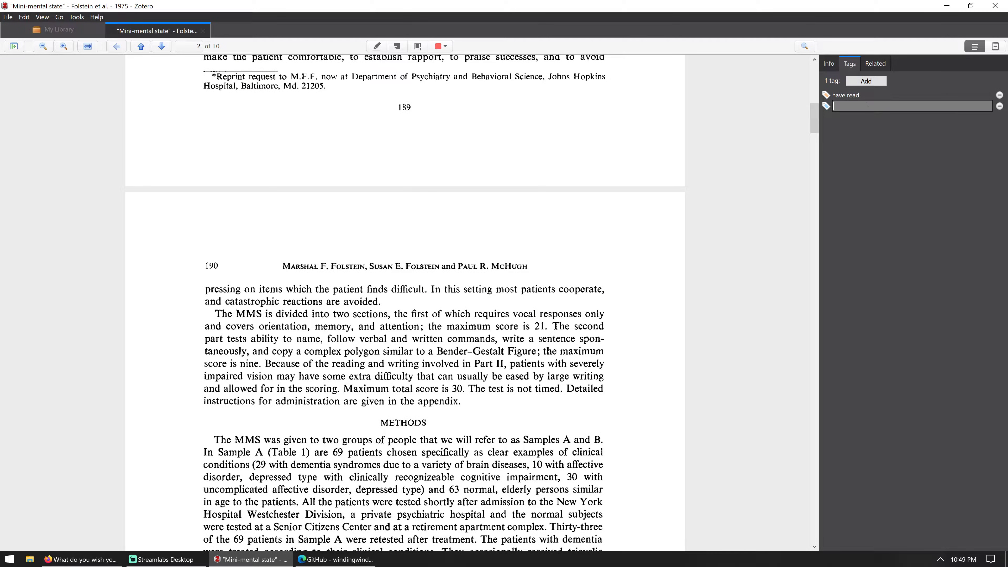
type("corn")
key("BackSpace")
key("BackSpace")
type("gn")
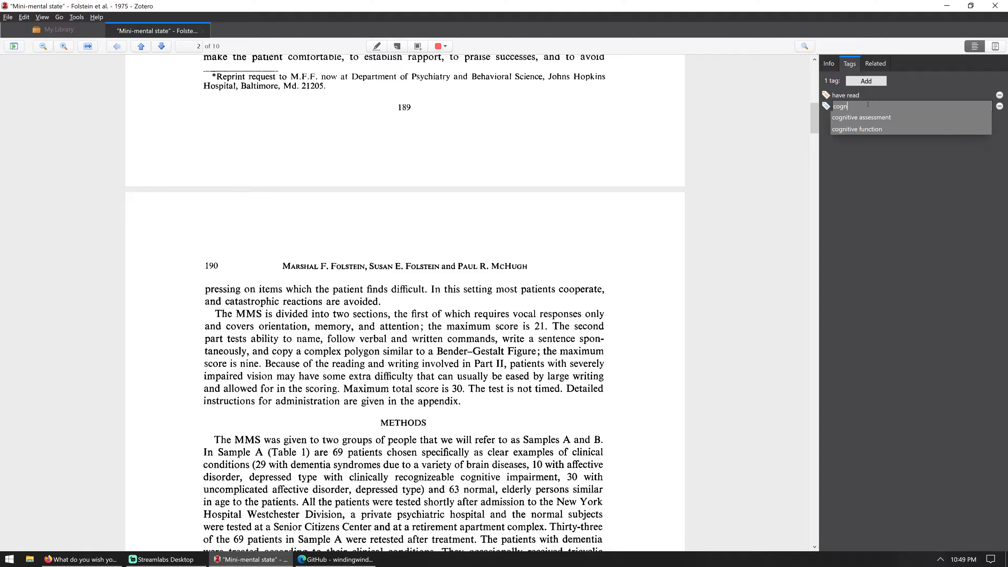
left_click(894, 118)
key("Return")
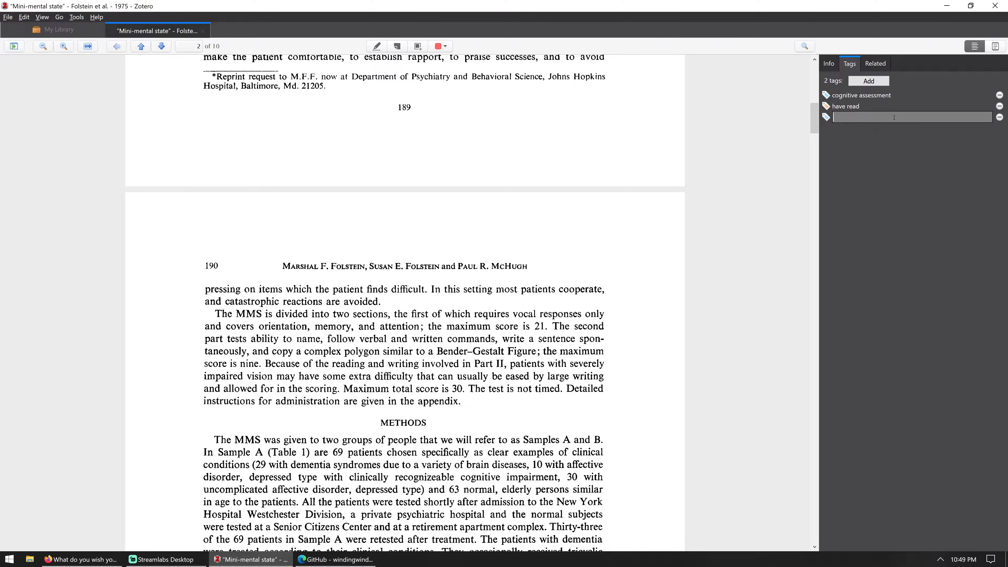
Step: Add the tags "cognitive function" and "dementia" to the article and finish tag entry
type("cognitive function")
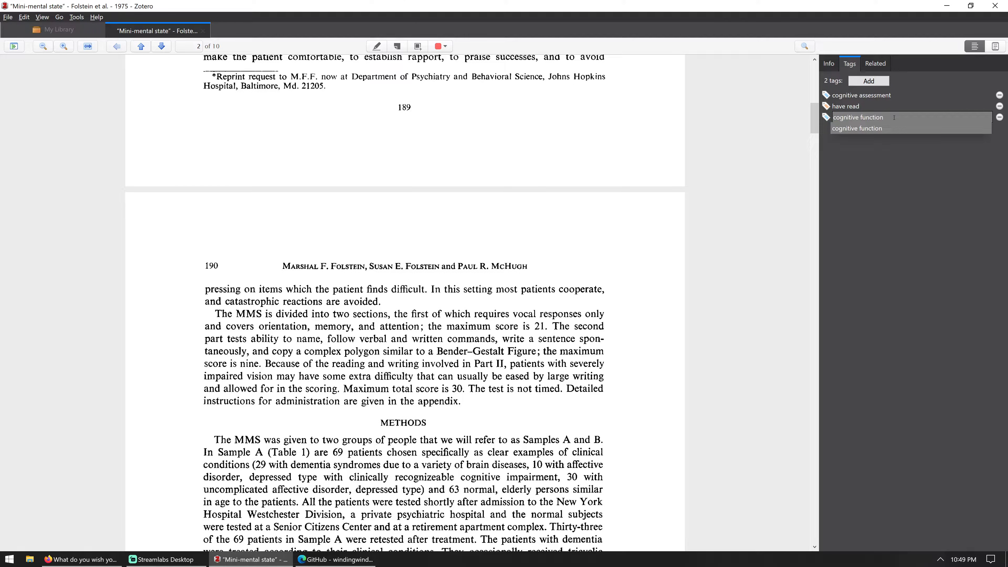
key("Return")
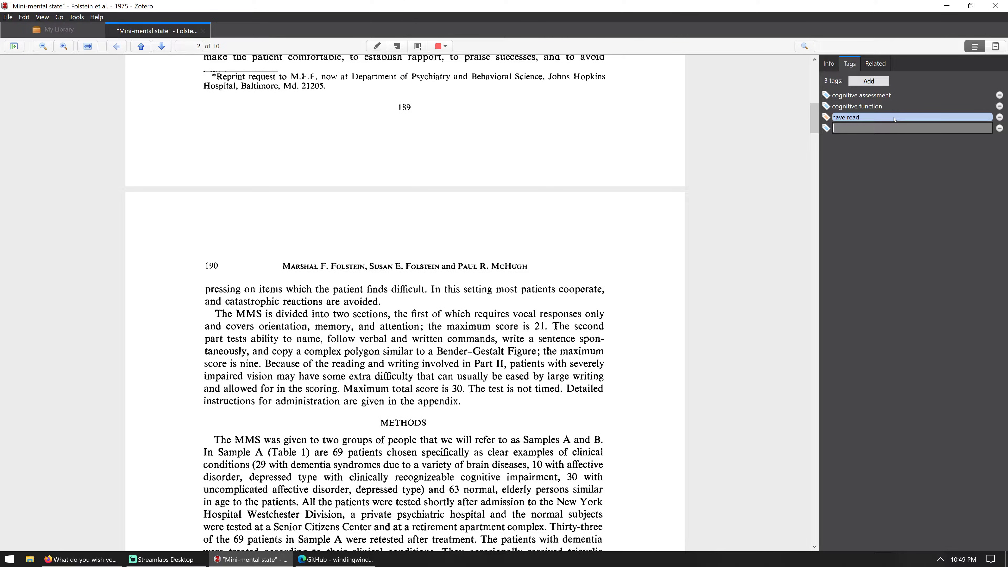
type("dement")
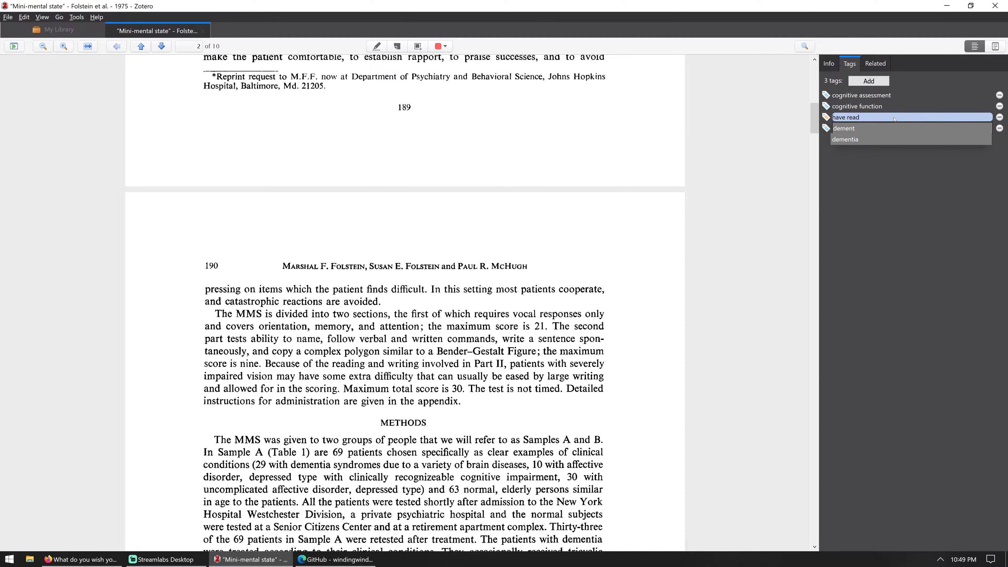
left_click(879, 140)
key("Return")
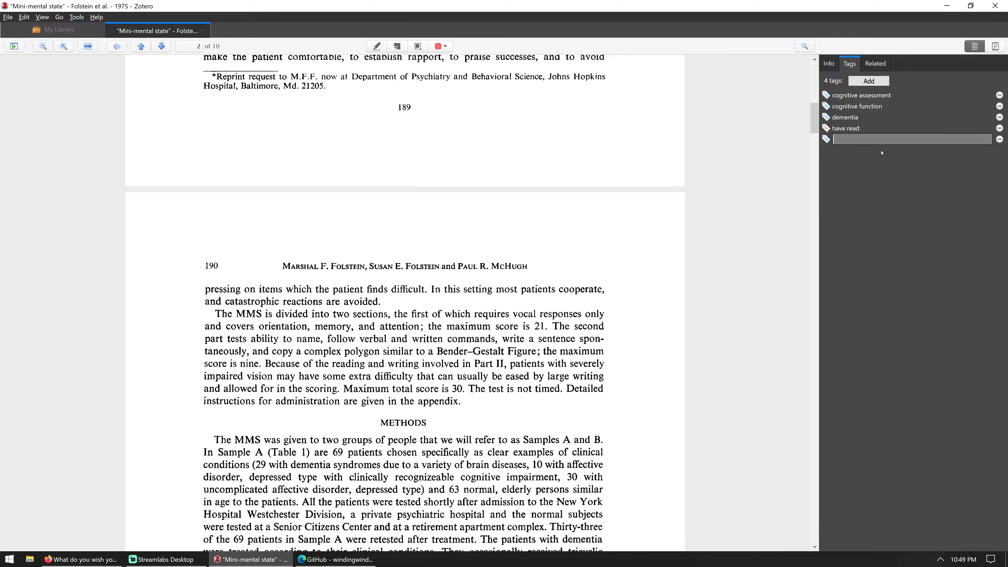
scroll(616, 296, "up", 15)
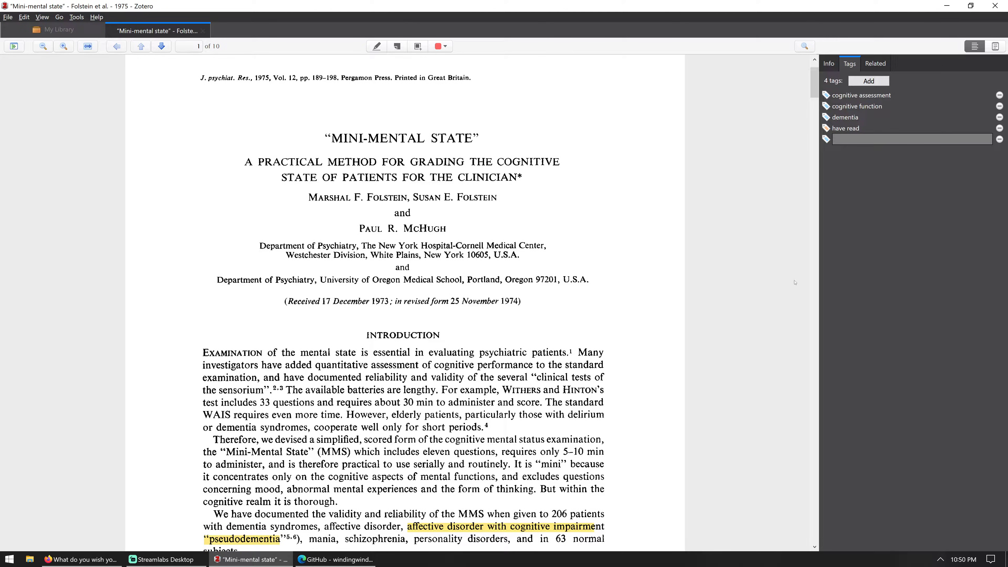
left_click(874, 210)
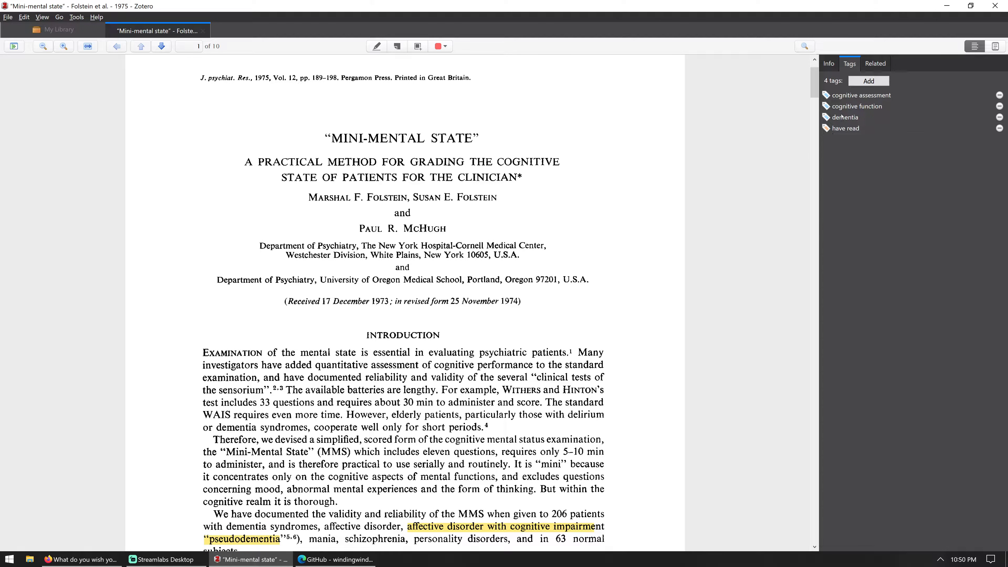
Step: Create an item note for the article reading "This overview is about the creation of the MMSE cognitive function screening tool."
left_click(996, 46)
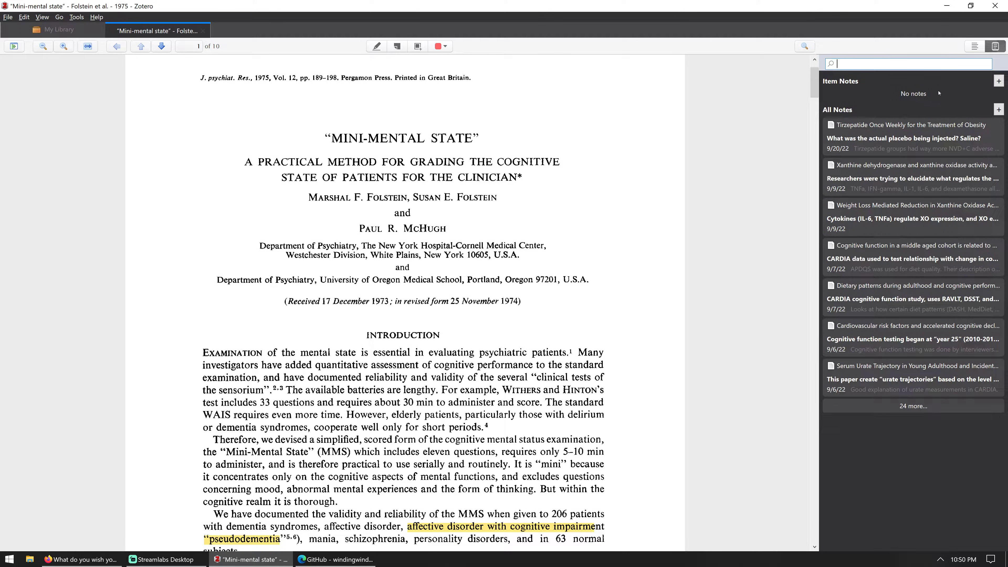
left_click(997, 83)
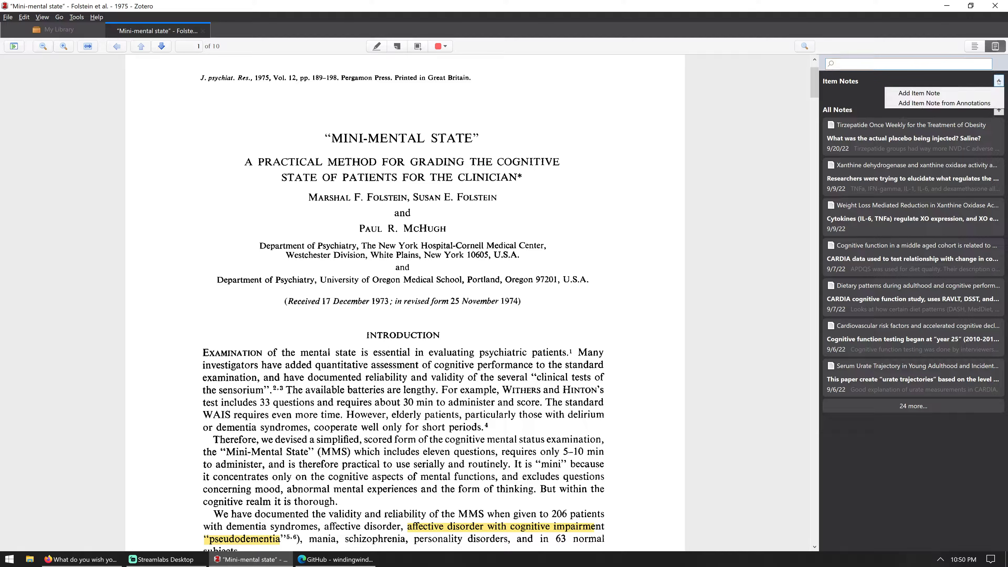
left_click(948, 94)
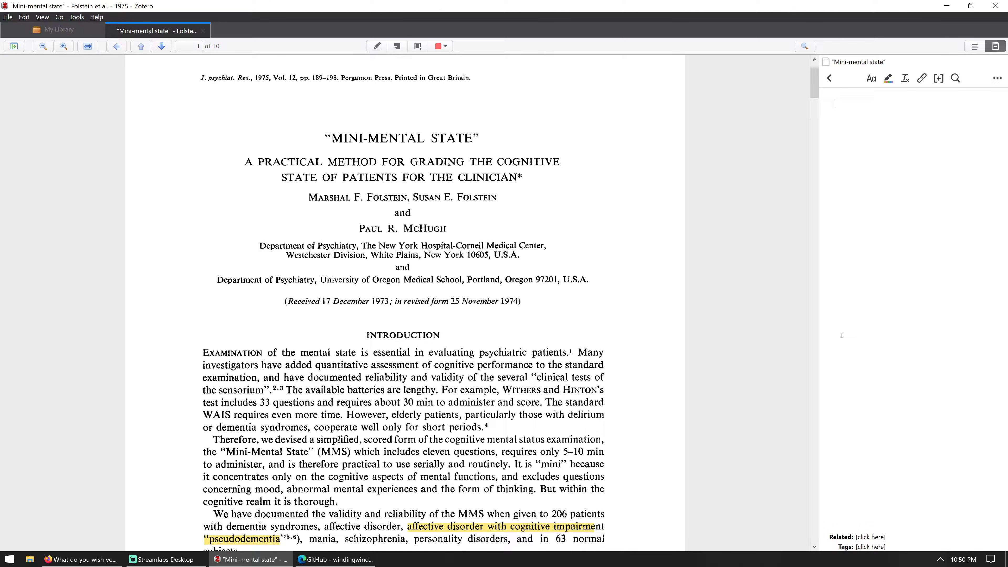
type("This overview is about the creation of the MMSE")
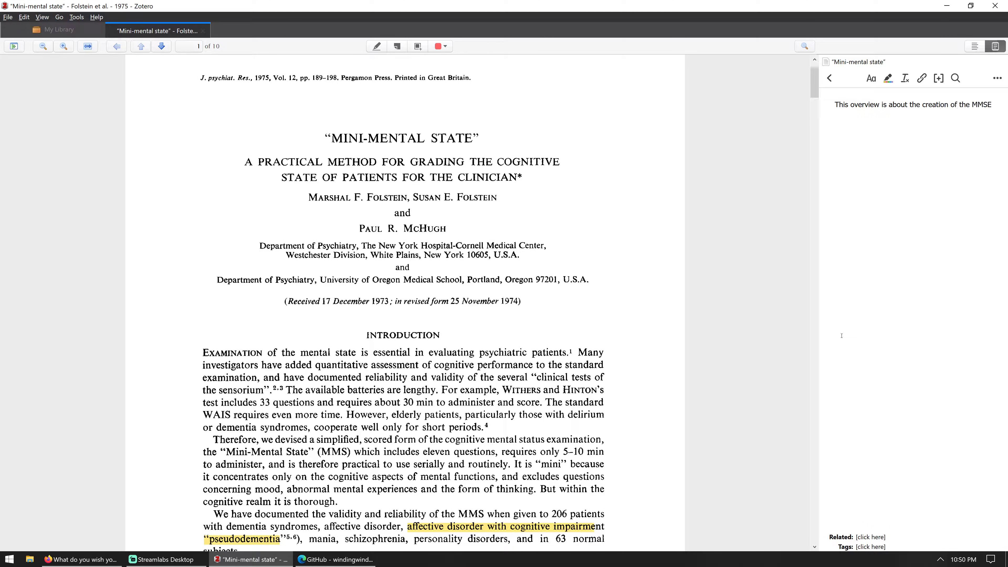
type(" ;cognitive function sceening tool.")
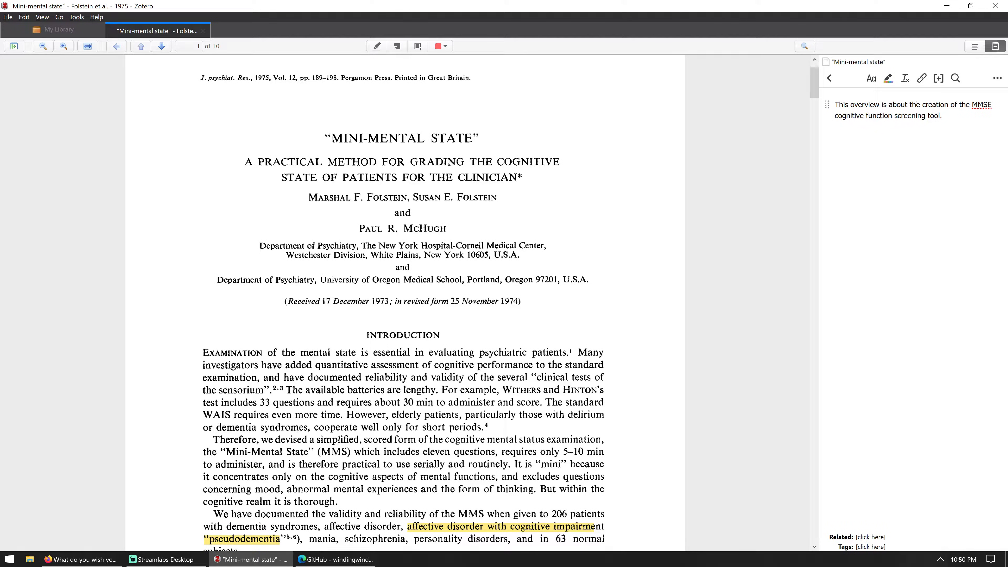
Step: Review the text formatting options available for a selected part of the note's first line
left_click_drag(917, 105, 865, 105)
left_click(872, 79)
left_click(872, 79)
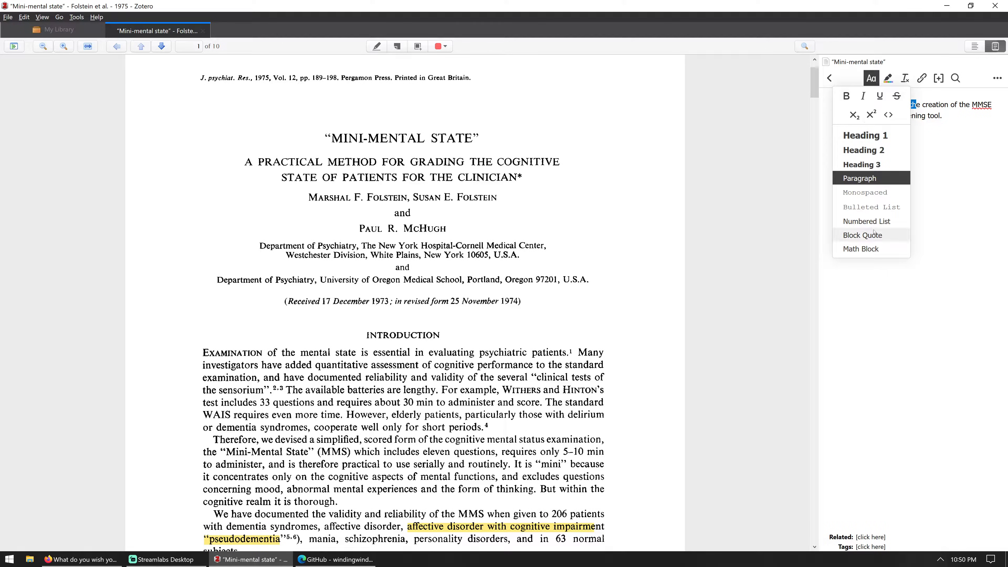
left_click(925, 187)
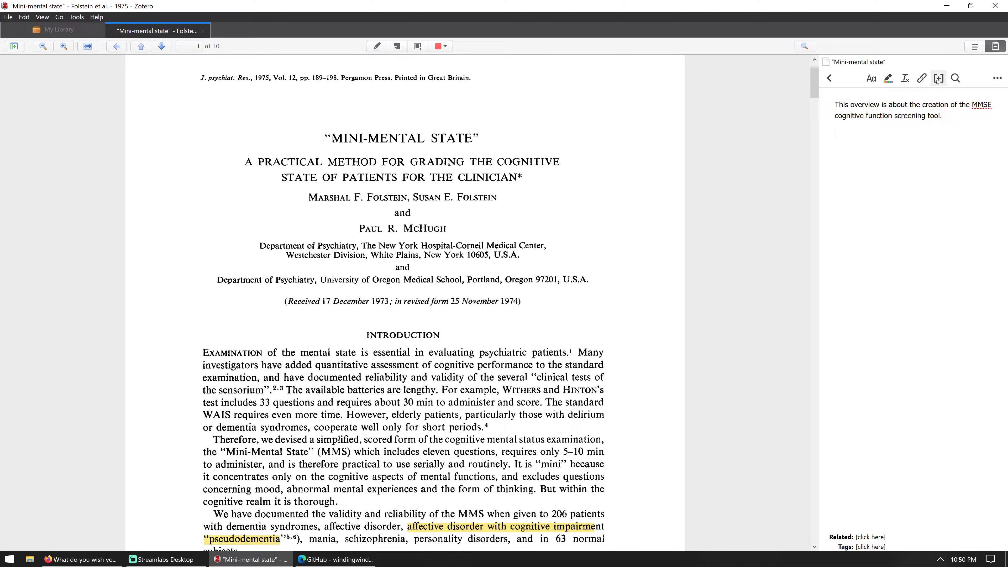
Step: Examine the note's additional options and the place for adding tags to it
left_click(999, 79)
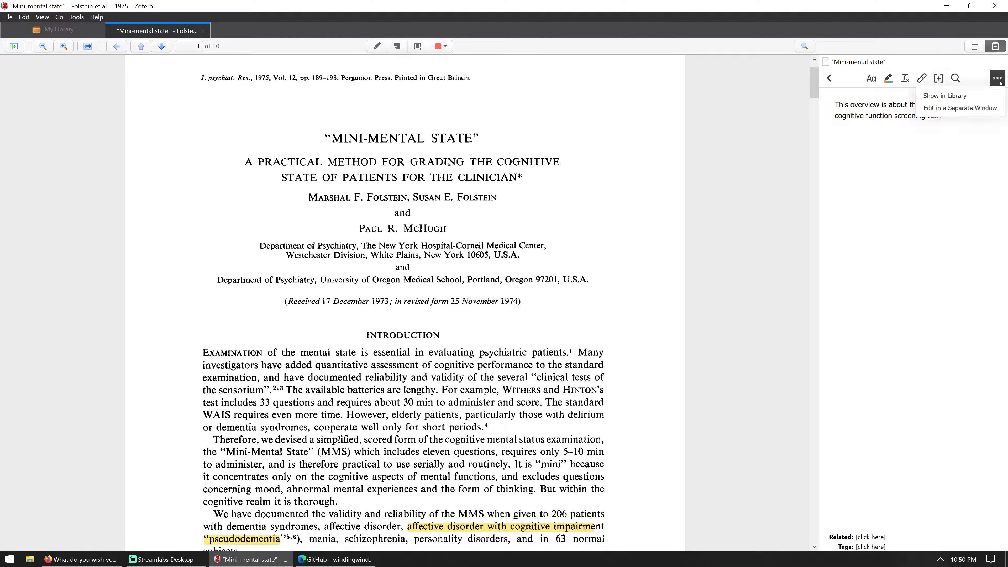
left_click(1000, 81)
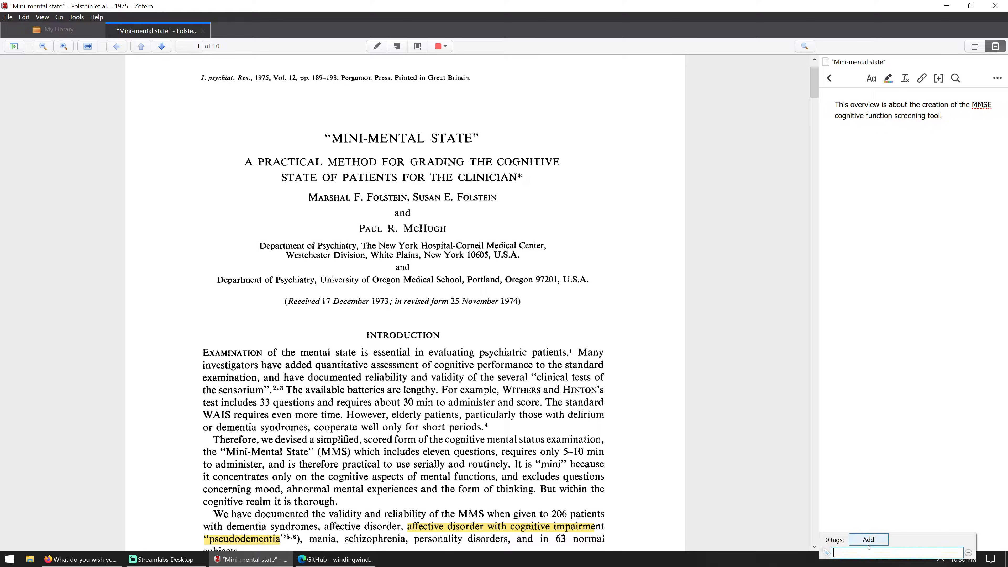
left_click(919, 384)
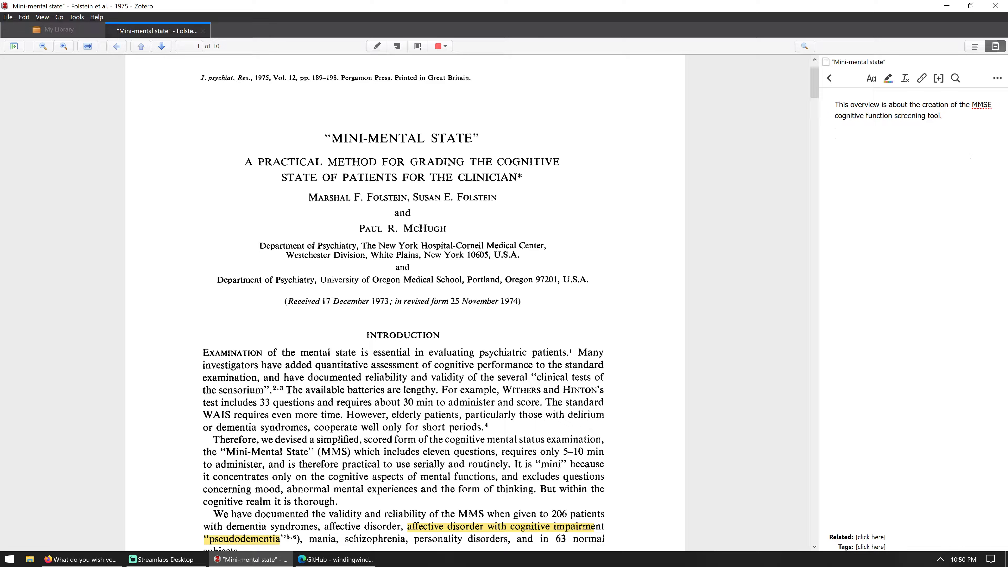
left_click(998, 78)
Step: Delete all the text in the item note
left_click(868, 304)
key("ctrl+a")
key("BackSpace")
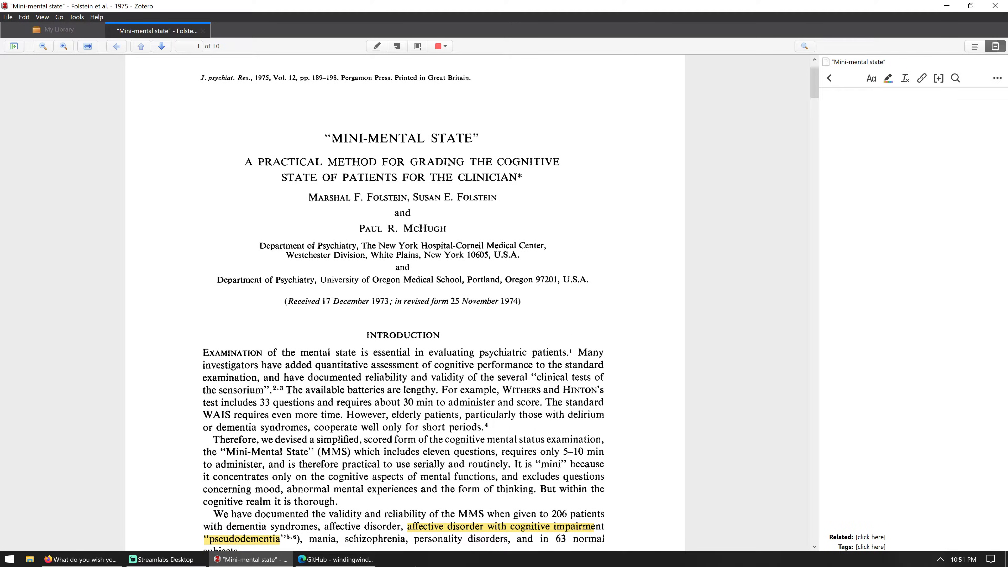
Step: Add the library item "Symptoms of Dementia" as a related item of the article, enlarging the item selection dialog
scroll(418, 390, "down", 2)
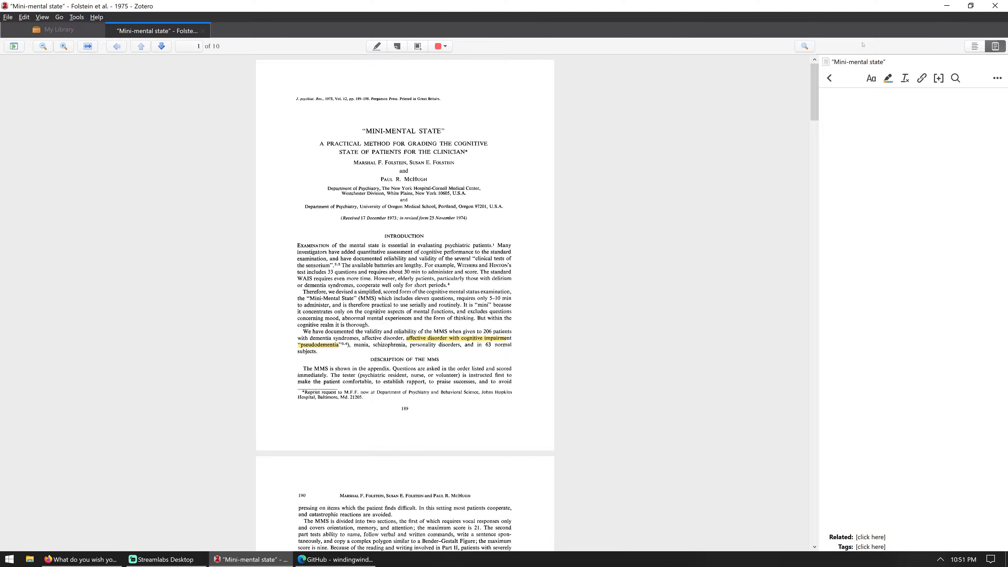
left_click(969, 46)
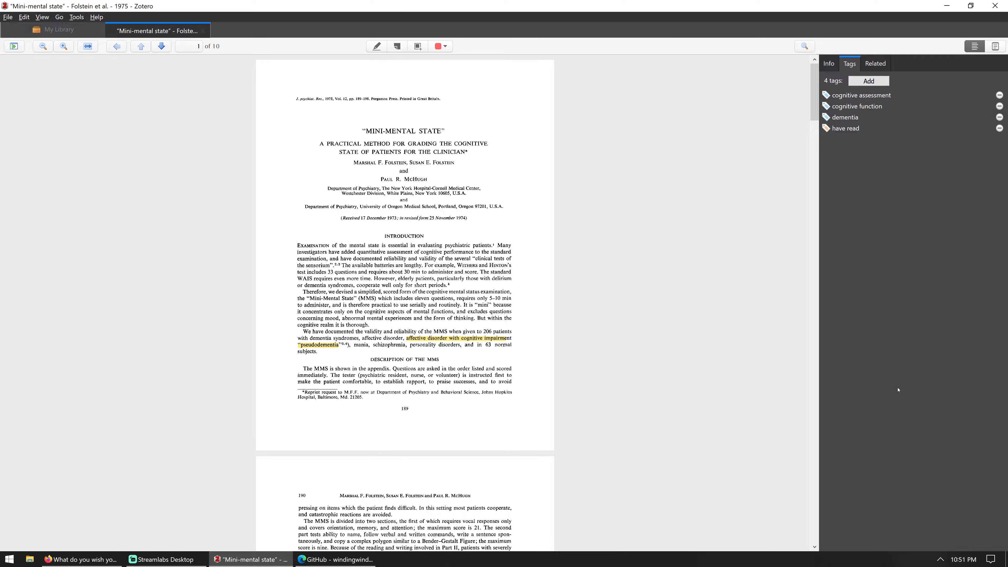
left_click(876, 63)
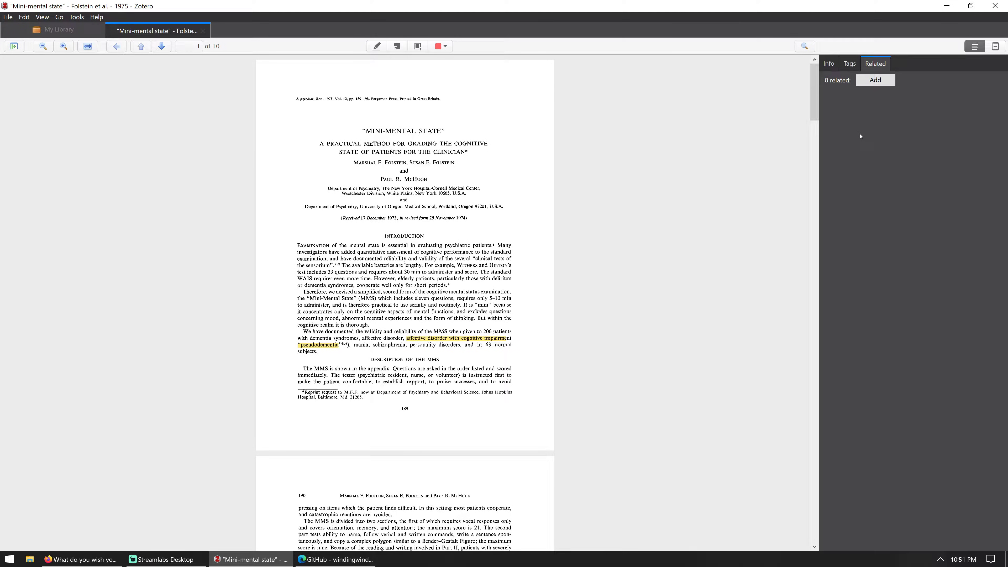
left_click(876, 80)
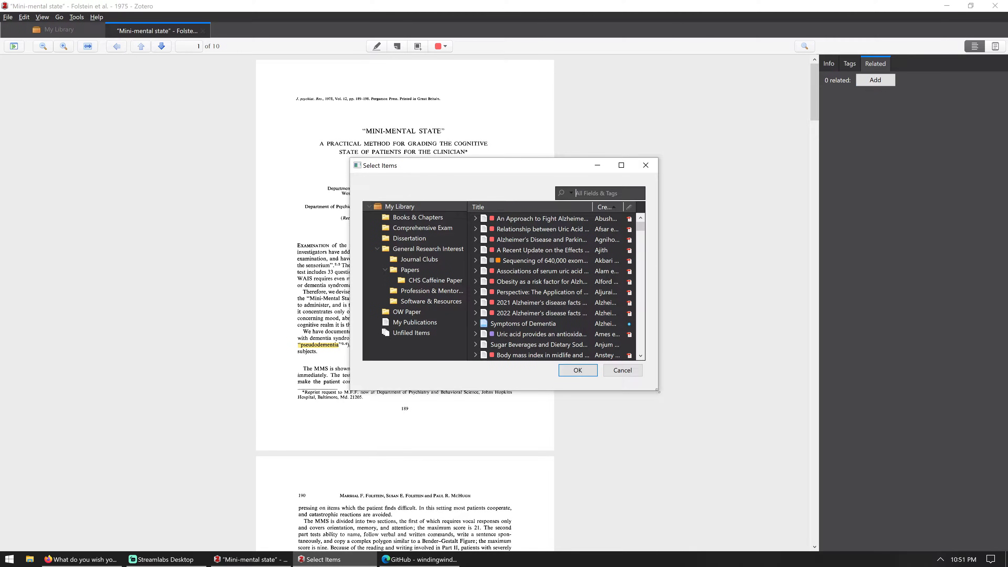
left_click_drag(658, 391, 856, 472)
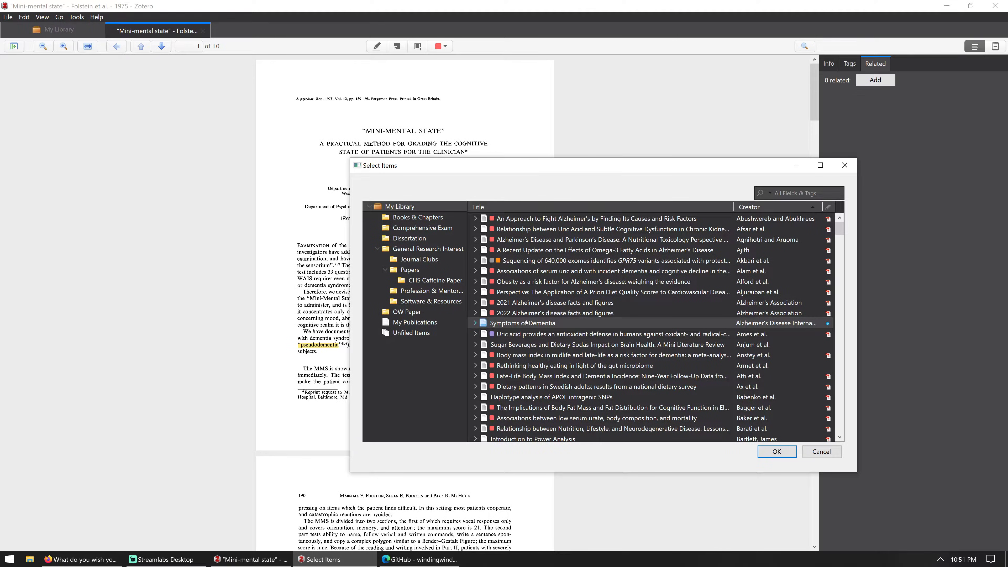
left_click(773, 451)
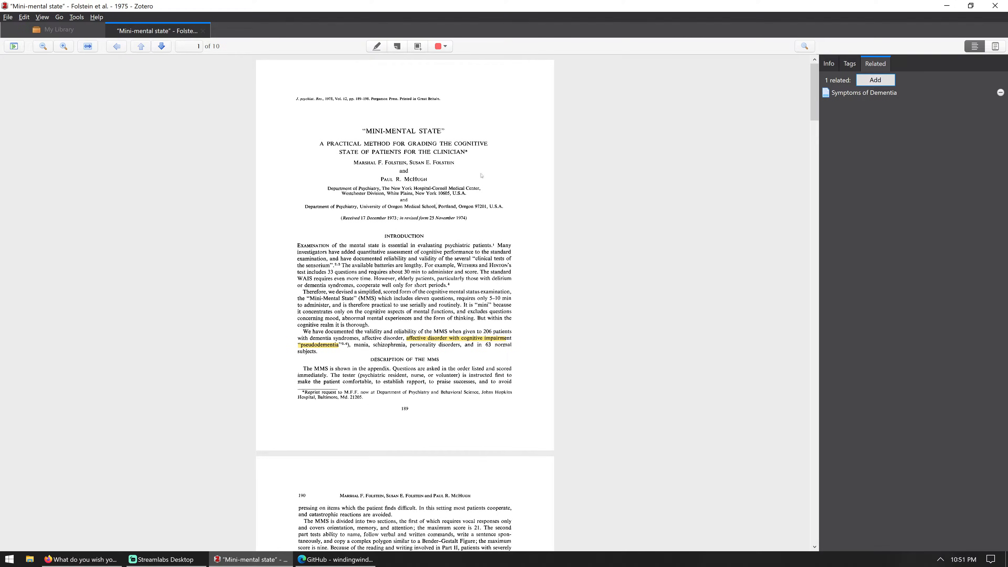
Step: Follow the related item "Symptoms of Dementia" to its library entry, and view the OW Paper collection
left_click(854, 92)
left_click(854, 92)
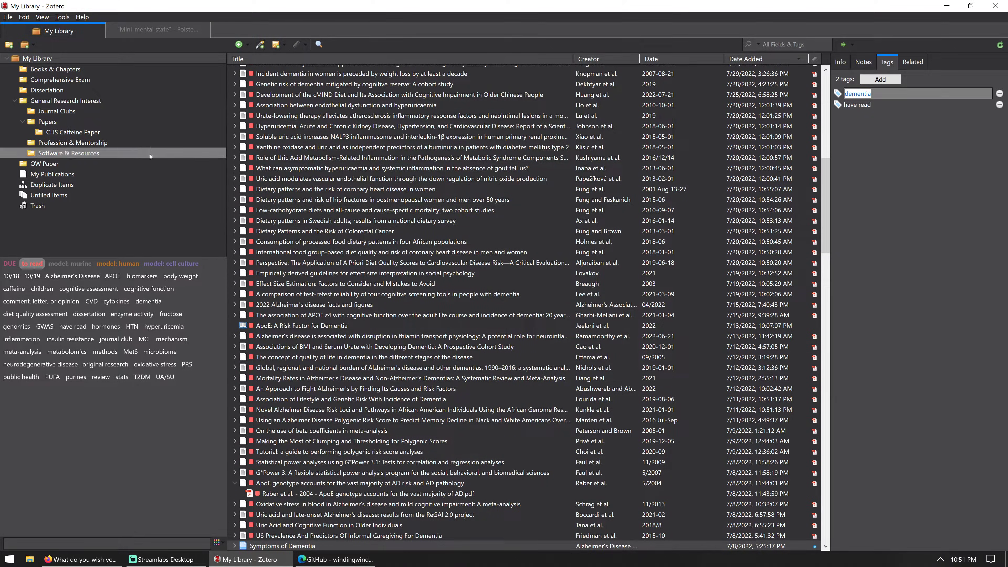
left_click(47, 164)
Step: Return to the "Mini-mental state" PDF and remove "Symptoms of Dementia" from its related items
left_click(155, 30)
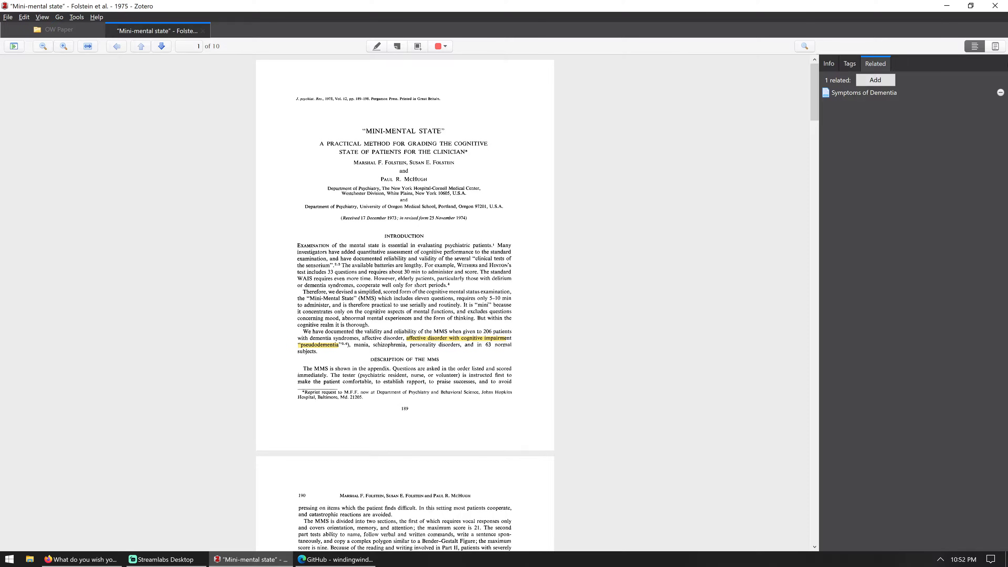
left_click(999, 90)
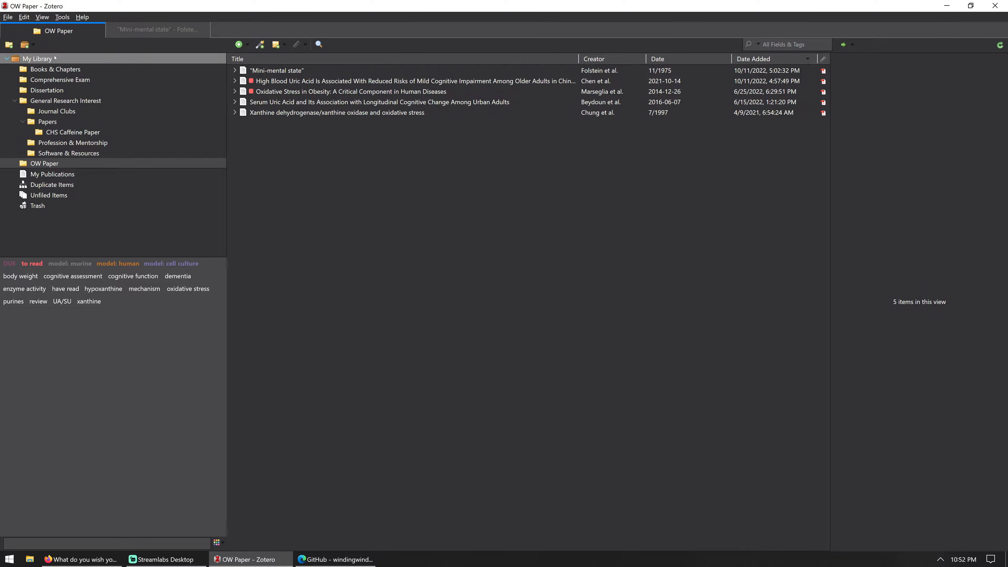
Step: Filter the whole of My Library by the tag "have read"
left_click(37, 58)
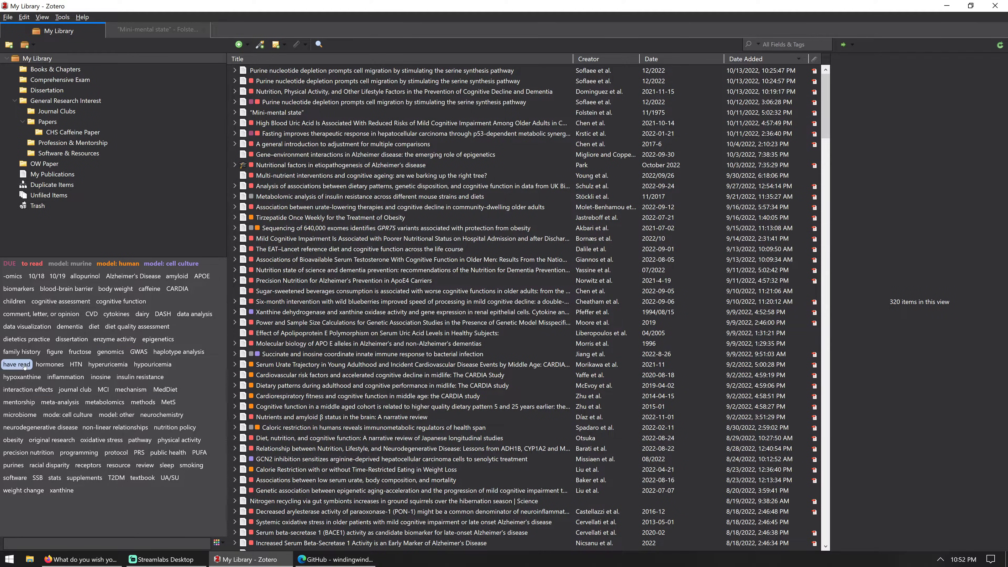
left_click(16, 365)
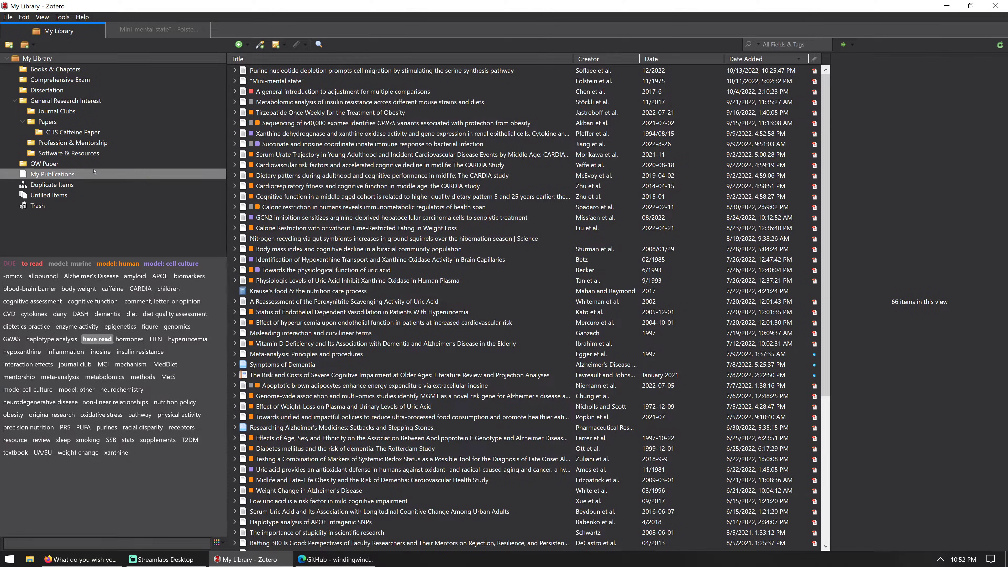
Step: Browse the Journal Clubs and Dissertation collections and select the "Identification of Hypoxanthine Transport and Xanthine Oxidase Activity in Brain Capillaries" article
left_click(64, 112)
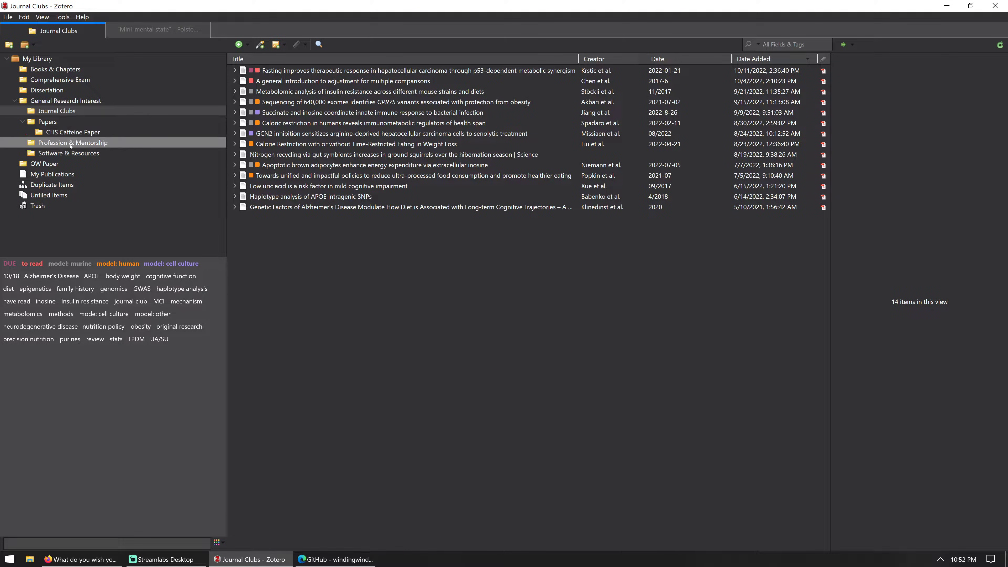
left_click(58, 90)
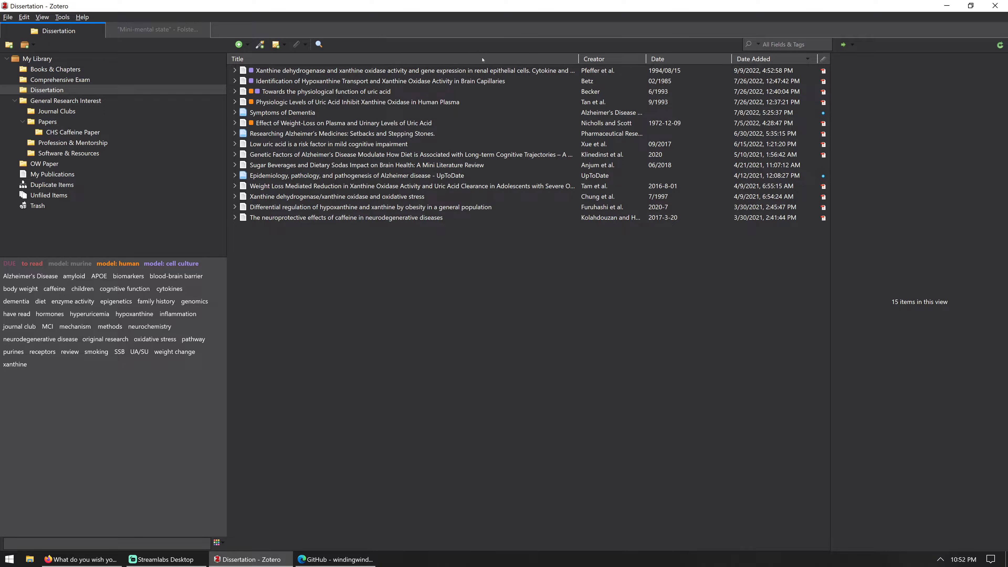
left_click(436, 81)
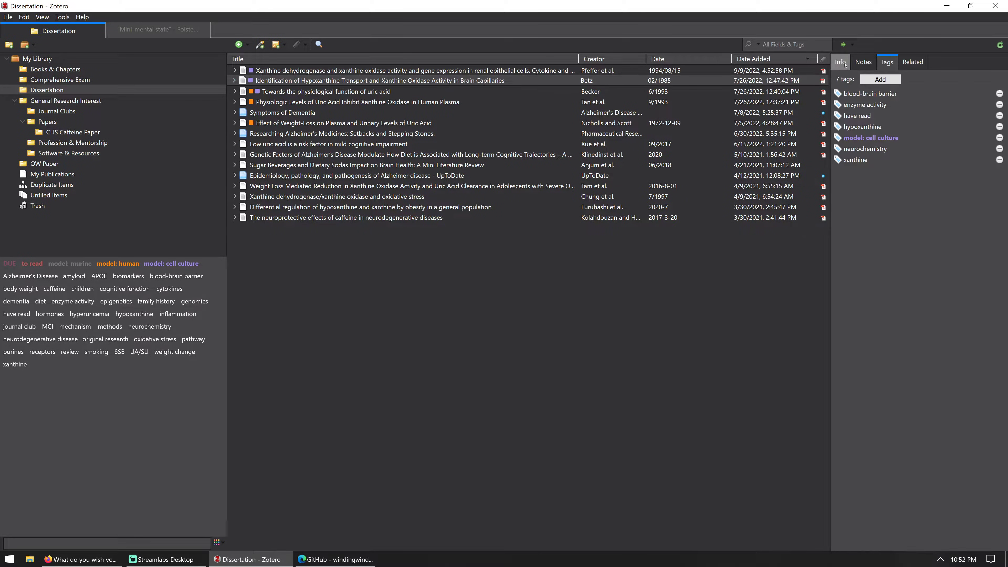
Step: Show the item notes for "Xanthine dehydrogenase and xanthine oxidase activity and gene expression in renal epithelial cells" and open its PDF
left_click(863, 62)
left_click(353, 71)
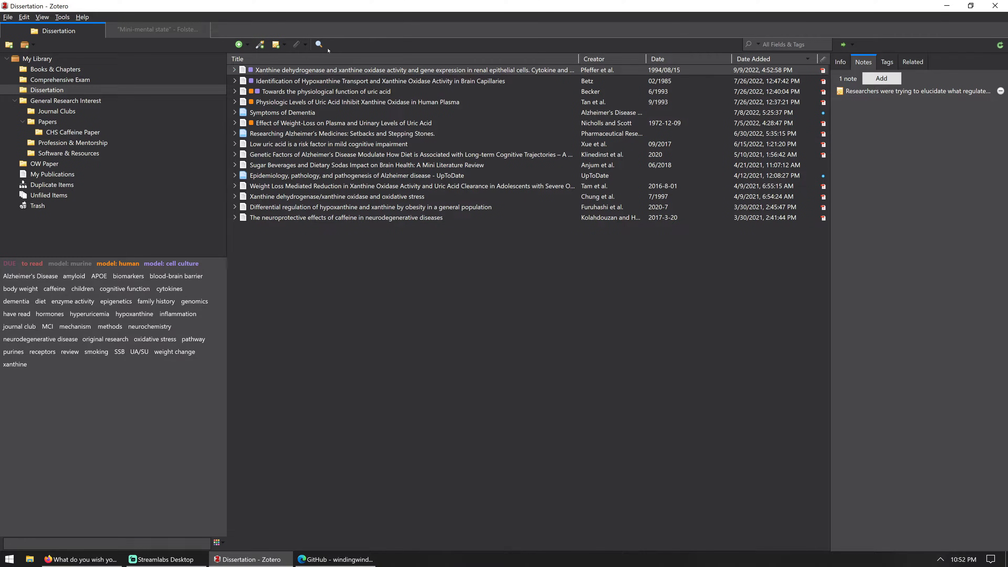
double_click(305, 71)
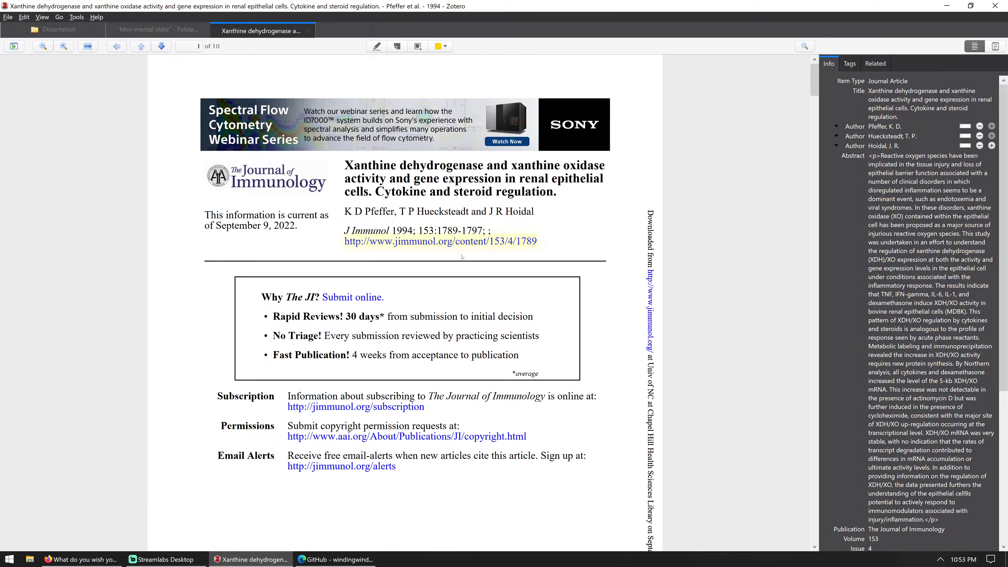
Step: Look through the article's figures and the highlighted passages in its Discussion section, and return to the first page
scroll(444, 243, "down", 5)
scroll(470, 257, "down", 20)
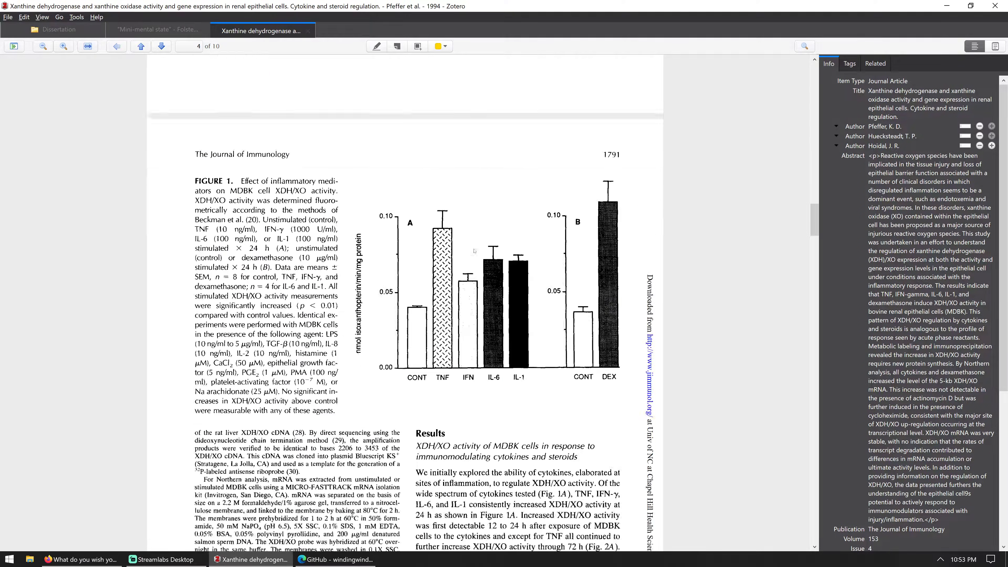
scroll(475, 249, "down", 4)
scroll(489, 248, "up", 10)
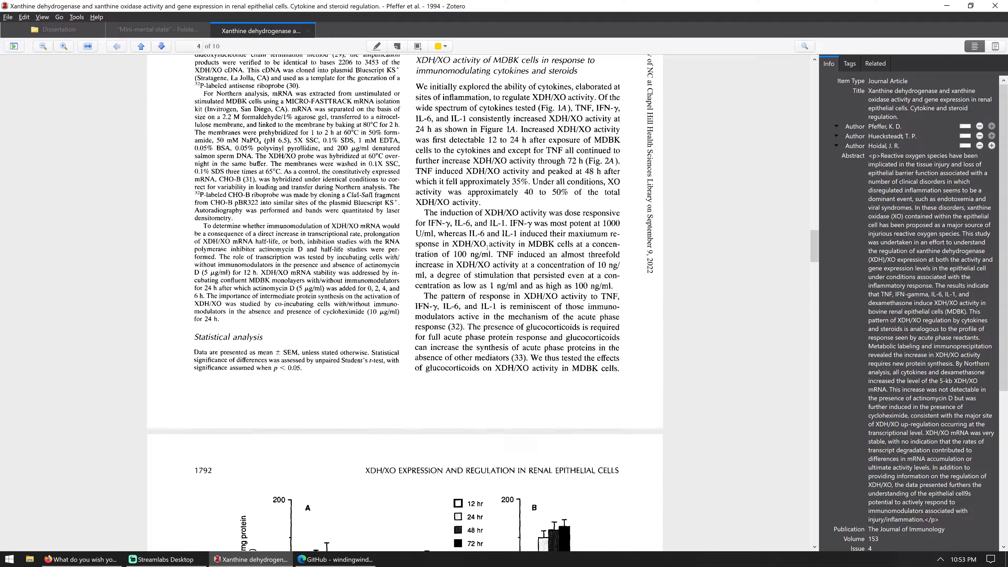
scroll(490, 248, "up", 8)
scroll(516, 238, "down", 8)
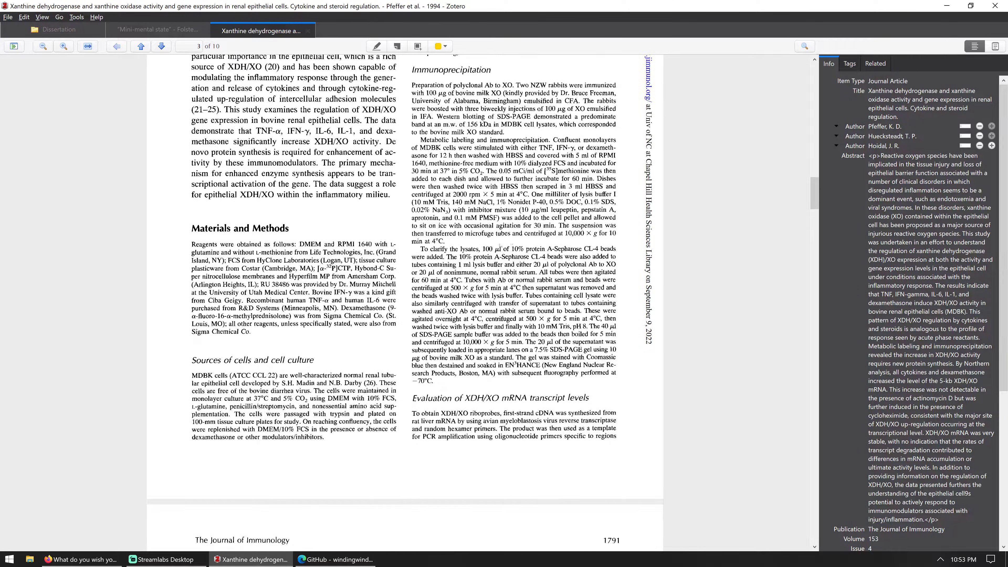
scroll(527, 233, "down", 18)
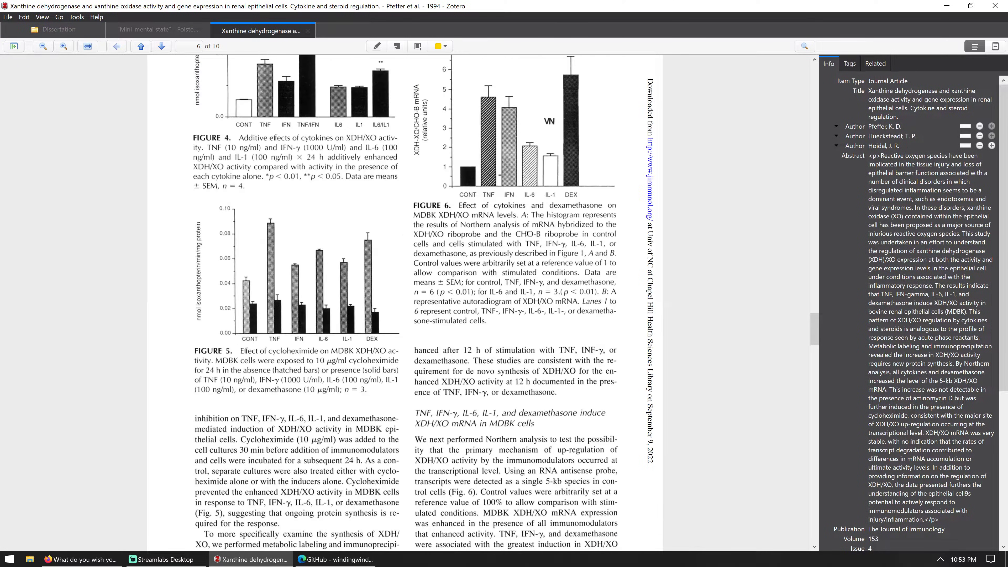
scroll(529, 234, "down", 5)
scroll(520, 252, "up", 5)
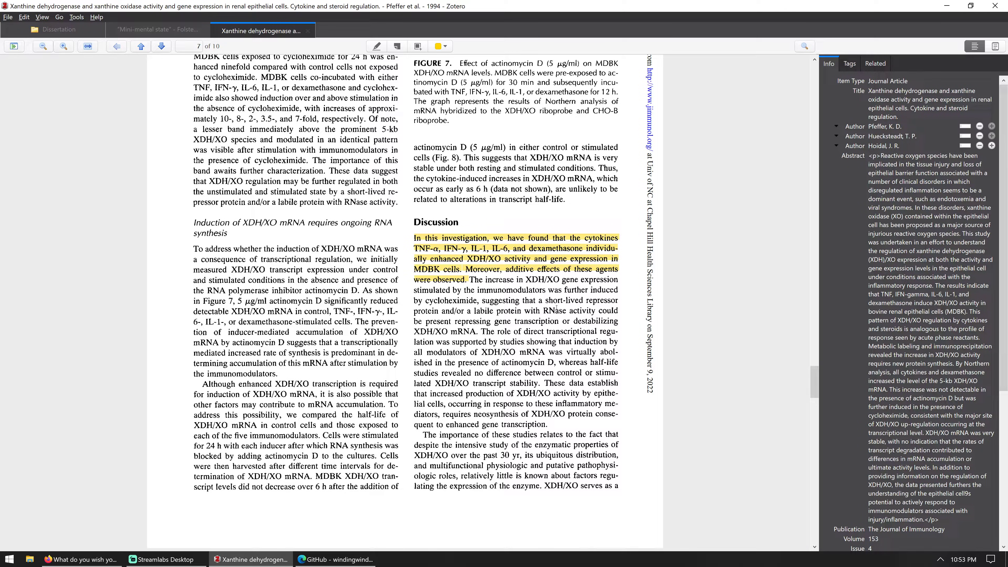
scroll(556, 307, "down", 15)
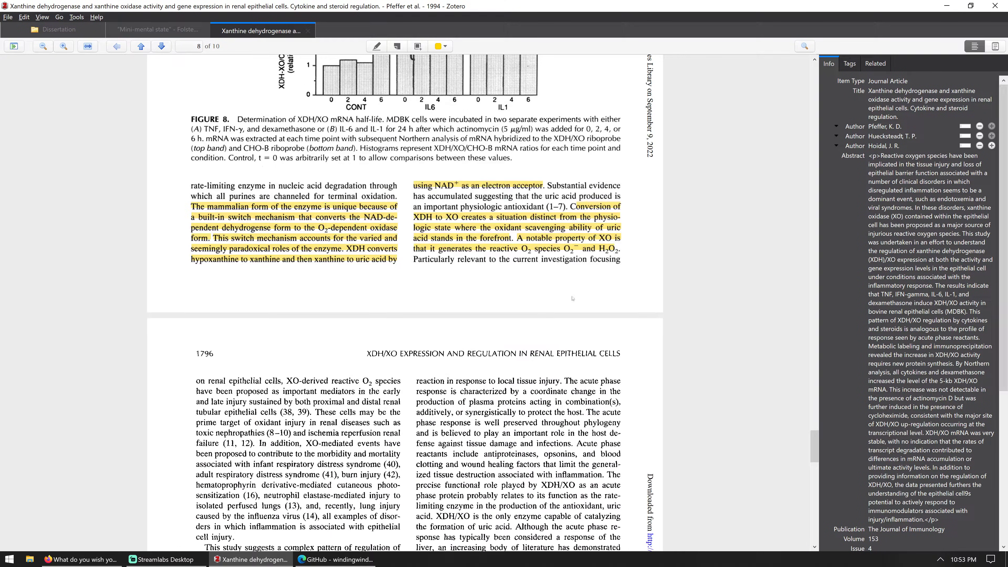
scroll(706, 278, "down", 20)
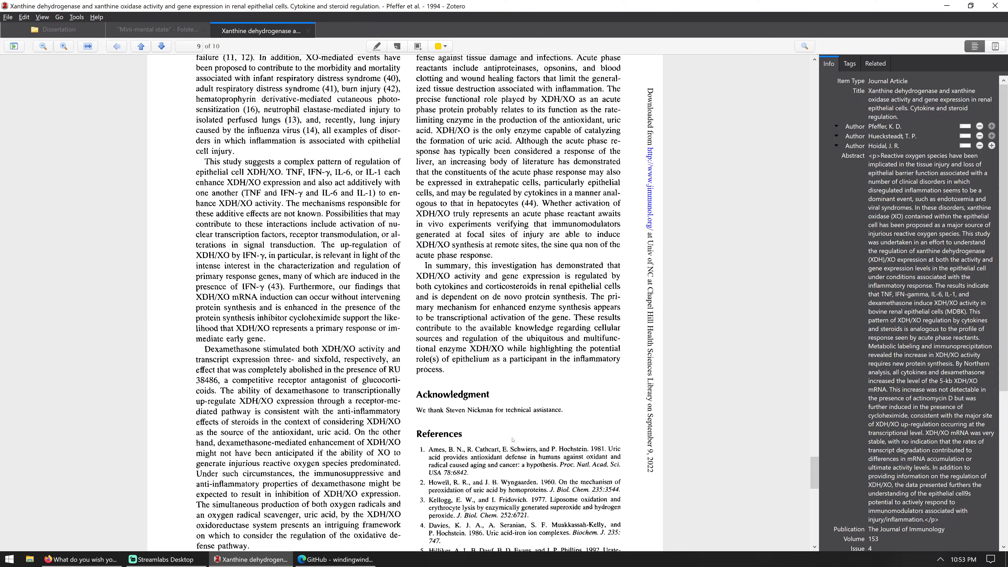
scroll(479, 424, "up", 10)
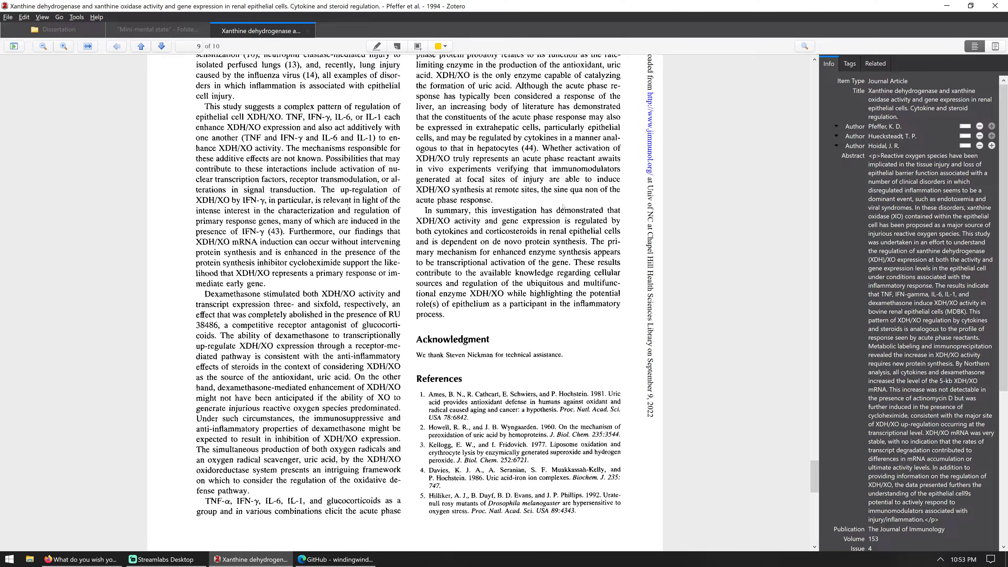
middle_click(540, 302)
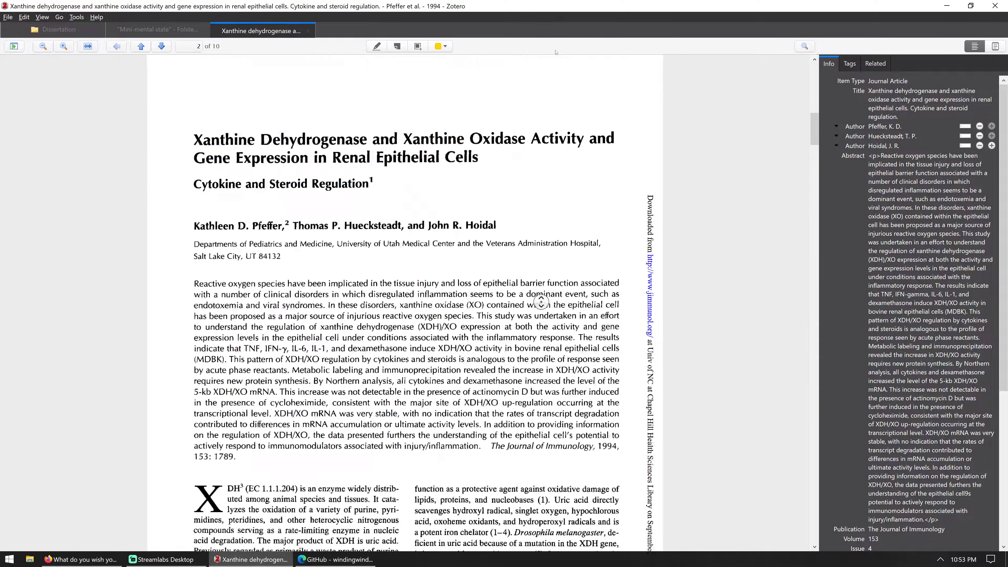
middle_click(556, 52)
Step: Open the renal epithelial cells article's existing item note beside the PDF, read its paragraphs, and close the article
left_click(990, 45)
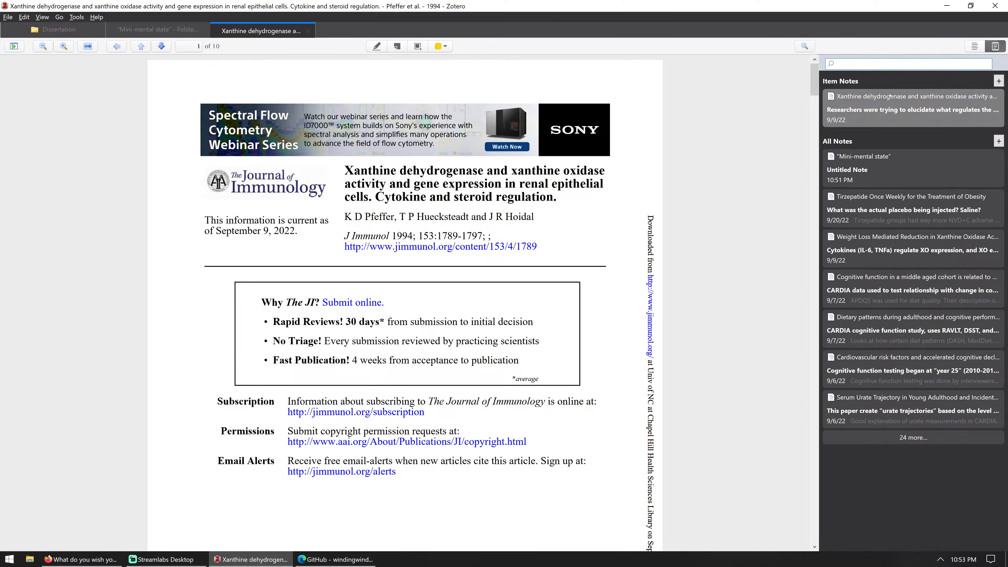
left_click(876, 104)
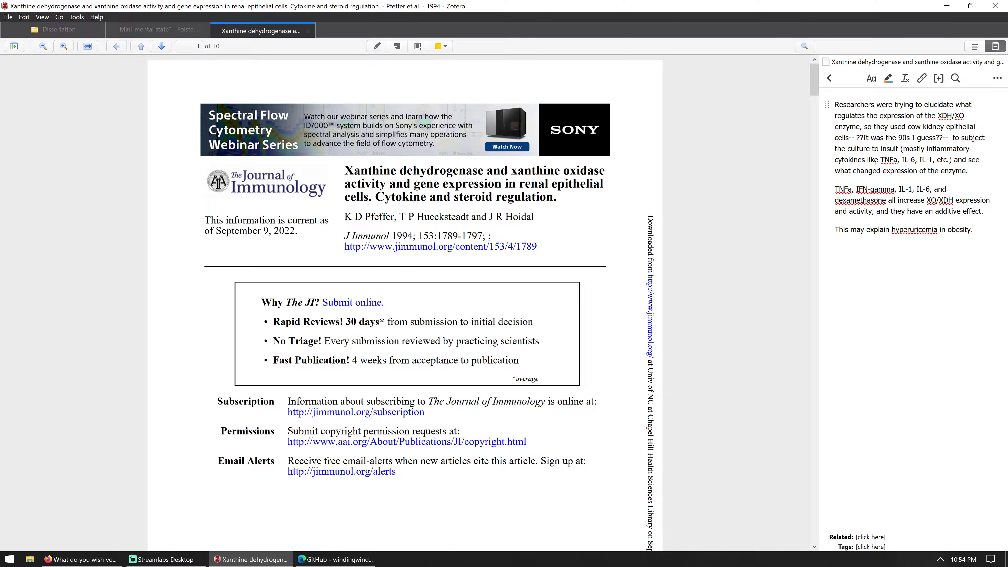
left_click_drag(874, 160, 954, 160)
left_click(950, 230)
left_click_drag(973, 230, 838, 241)
left_click(935, 290)
middle_click(258, 24)
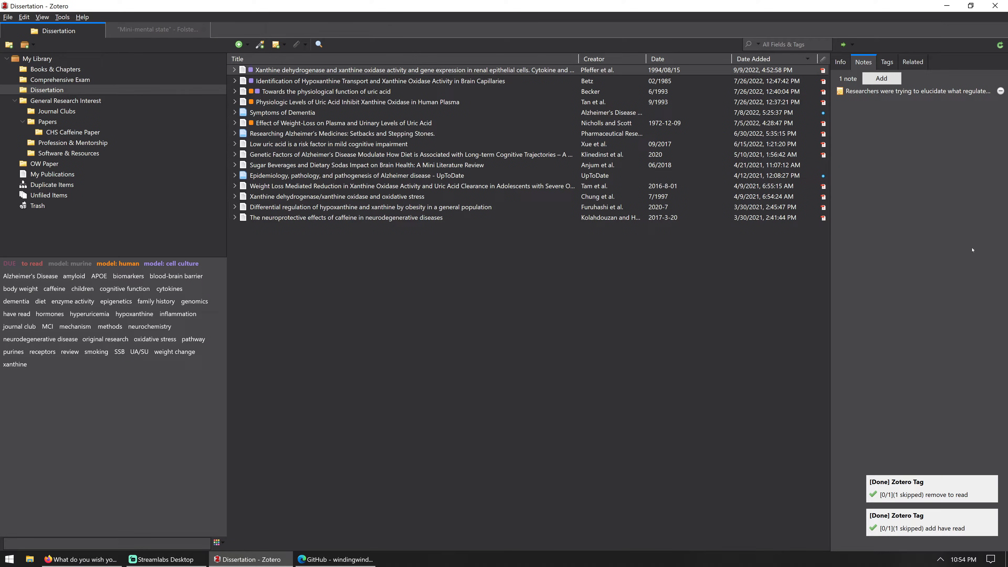
Step: Check the item notes of the next Dissertation articles down to "Effect of Weight-Loss on Plasma and Urinary Levels of Uric Acid"
left_click(370, 82)
left_click(364, 91)
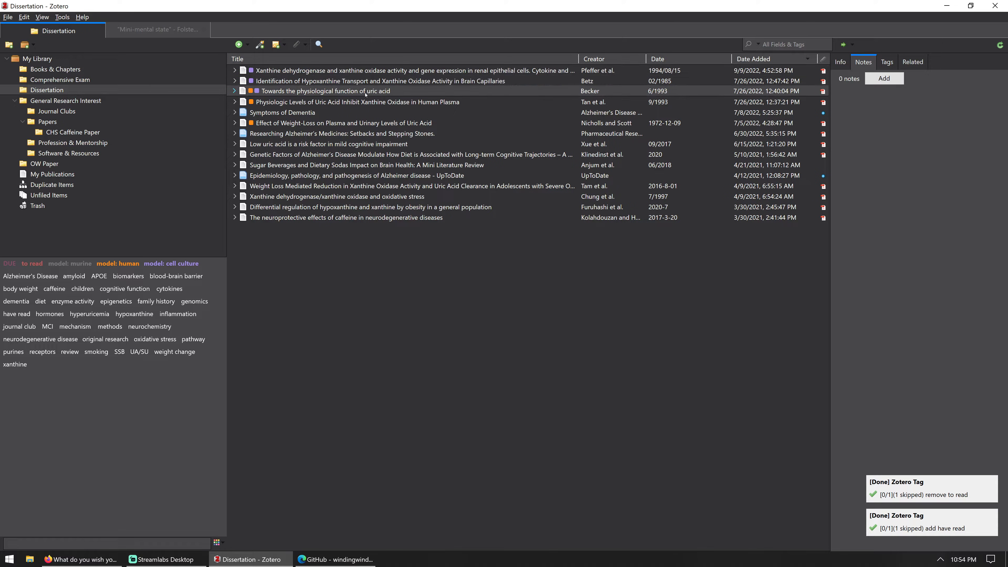
left_click(364, 103)
left_click(334, 121)
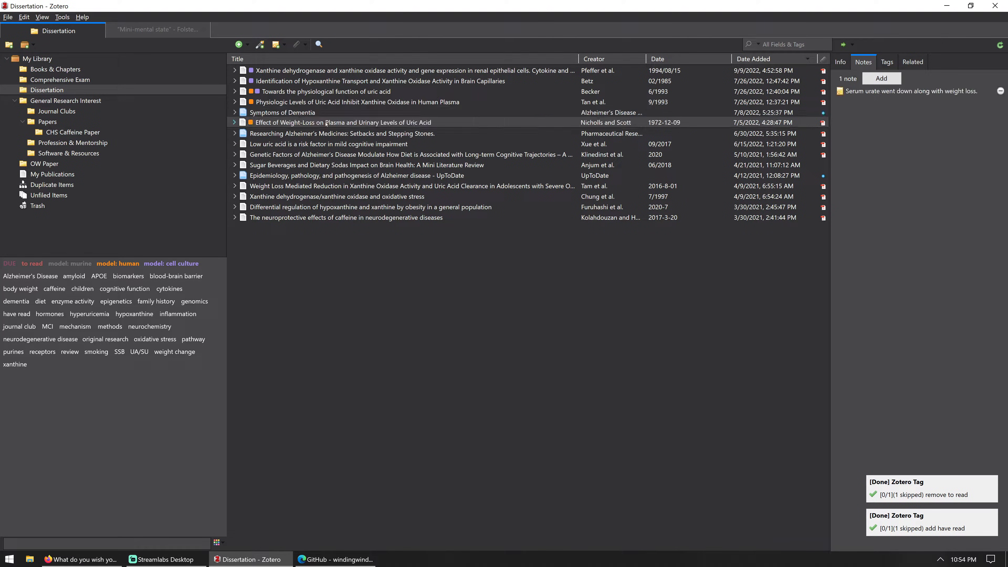
Step: Open the "Effect of Weight-Loss on Plasma and Urinary Levels of Uric Acid" PDF, read its item note, and close it
double_click(330, 124)
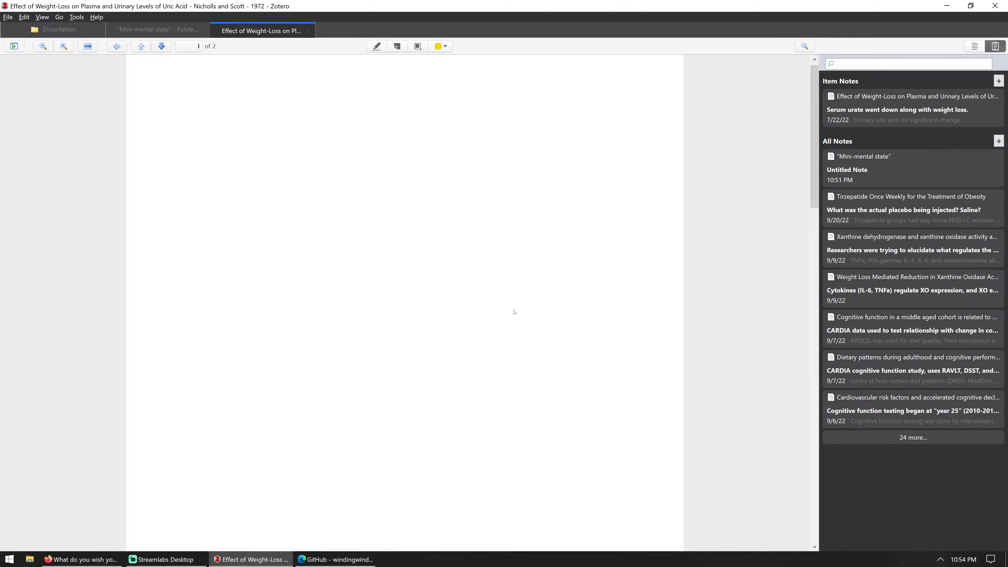
left_click(870, 104)
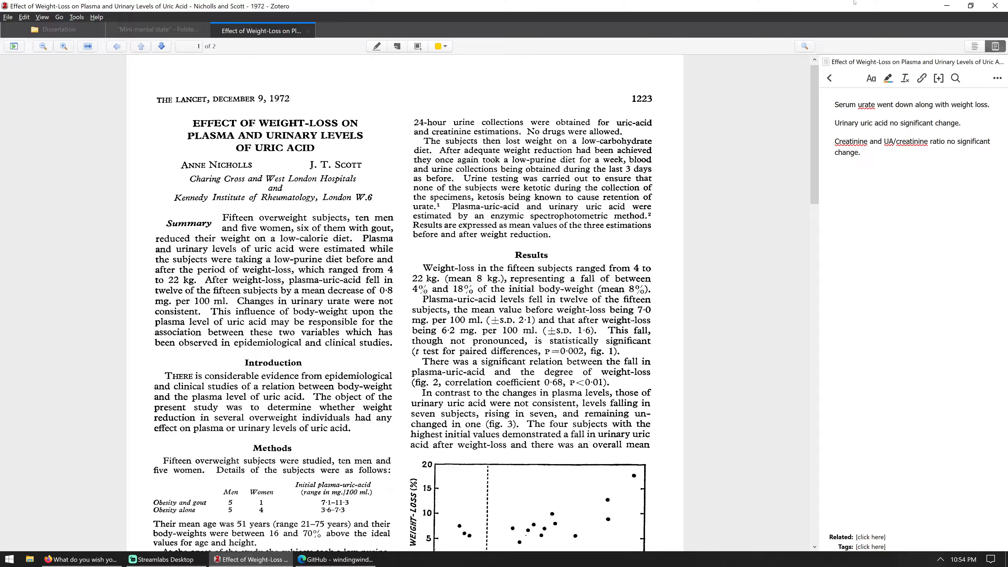
middle_click(271, 37)
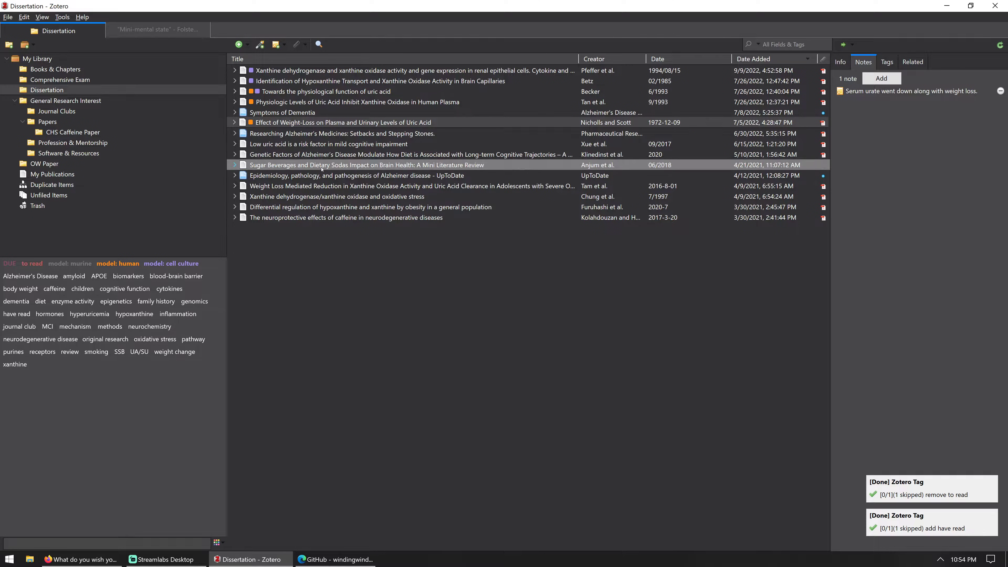
Step: Check the item notes of the Dissertation entries from "Researching Alzheimer's Medicines" down to "Weight Loss Mediated Reduction in Xanthine Oxidase Activity"
left_click(314, 137)
left_click(311, 144)
left_click(309, 155)
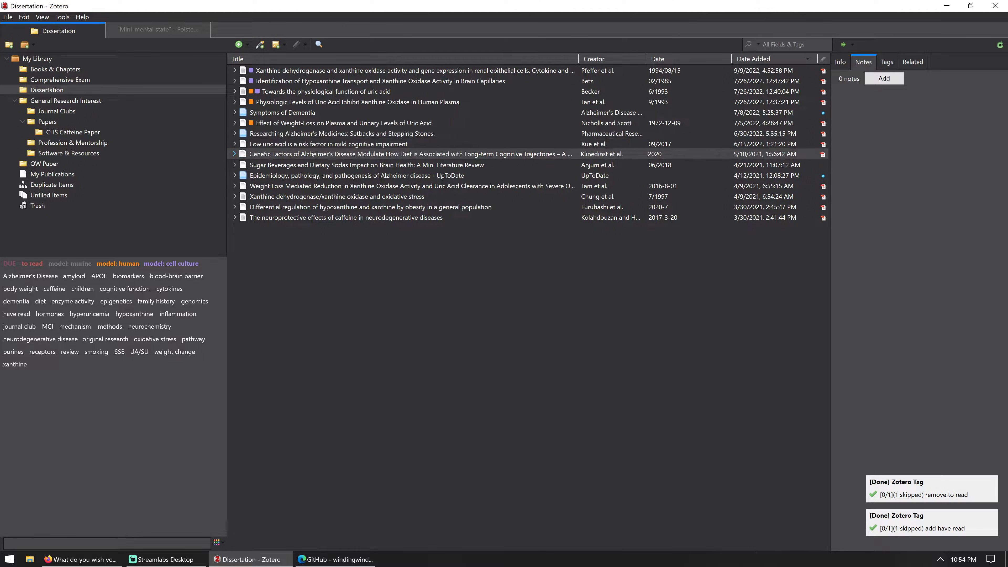
left_click(306, 164)
double_click(304, 163)
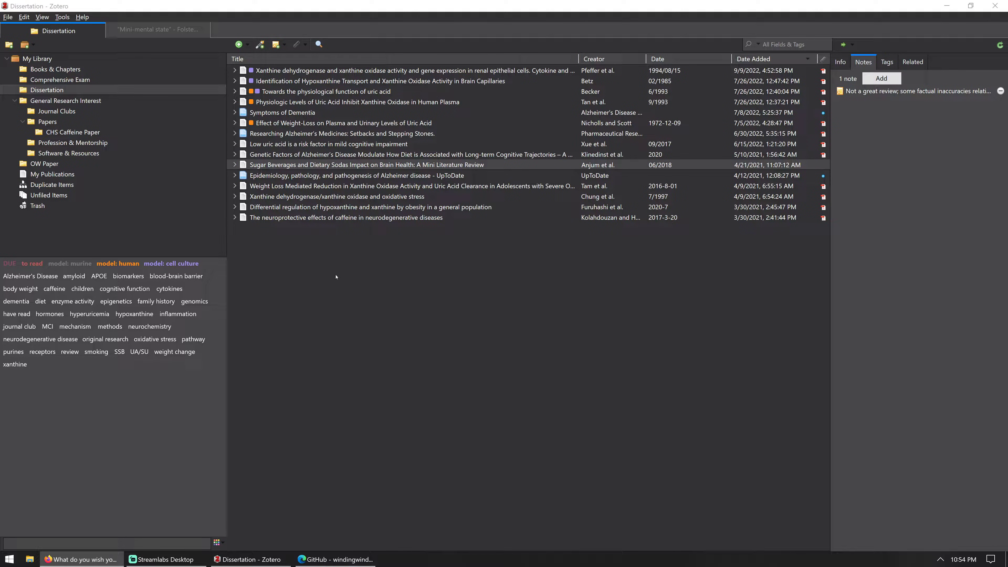
left_click(405, 177)
left_click(405, 186)
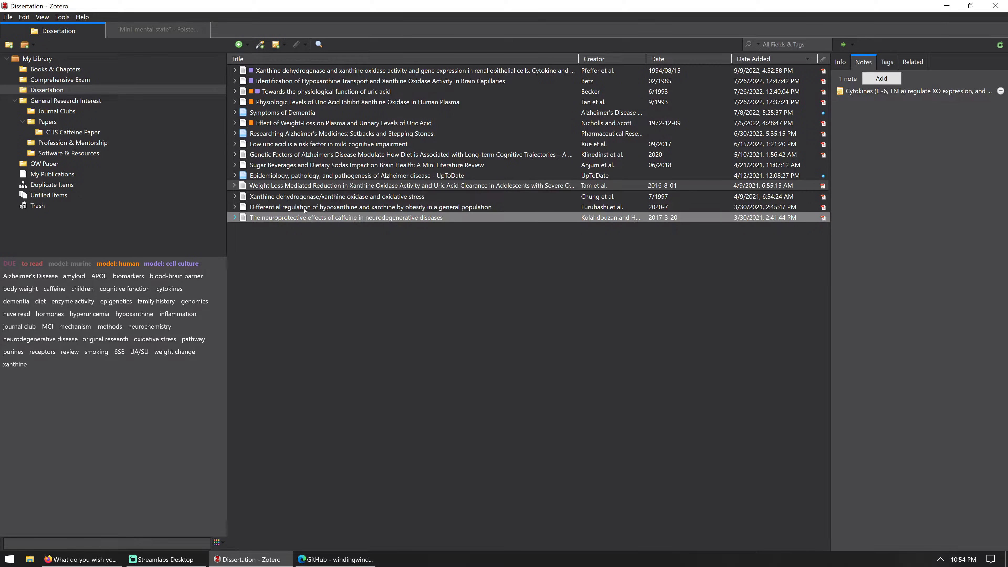
Step: Open the "Weight Loss Mediated Reduction in Xanthine Oxidase Activity" PDF and review its yellow and red highlights back to the first page
double_click(304, 187)
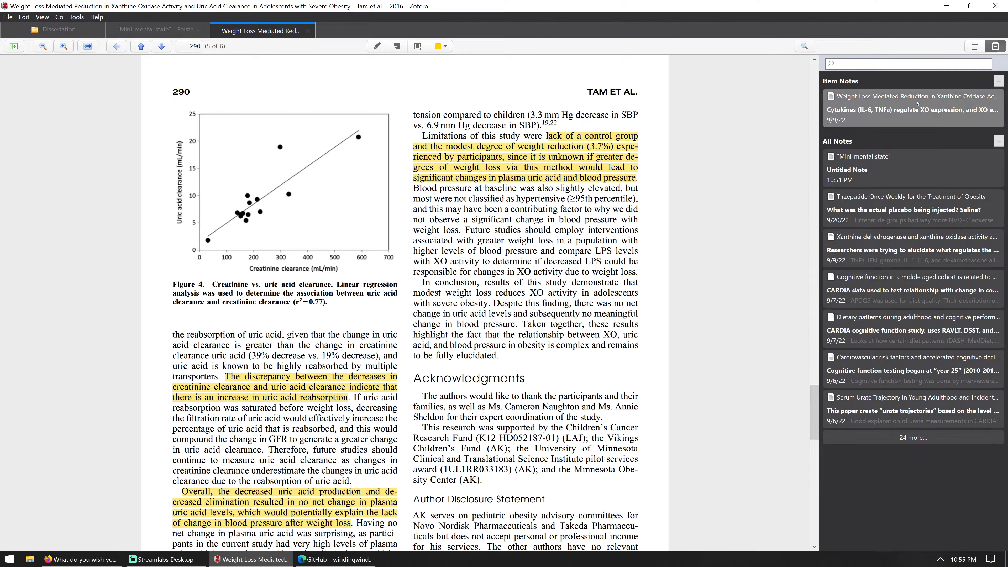
scroll(275, 296, "up", 12)
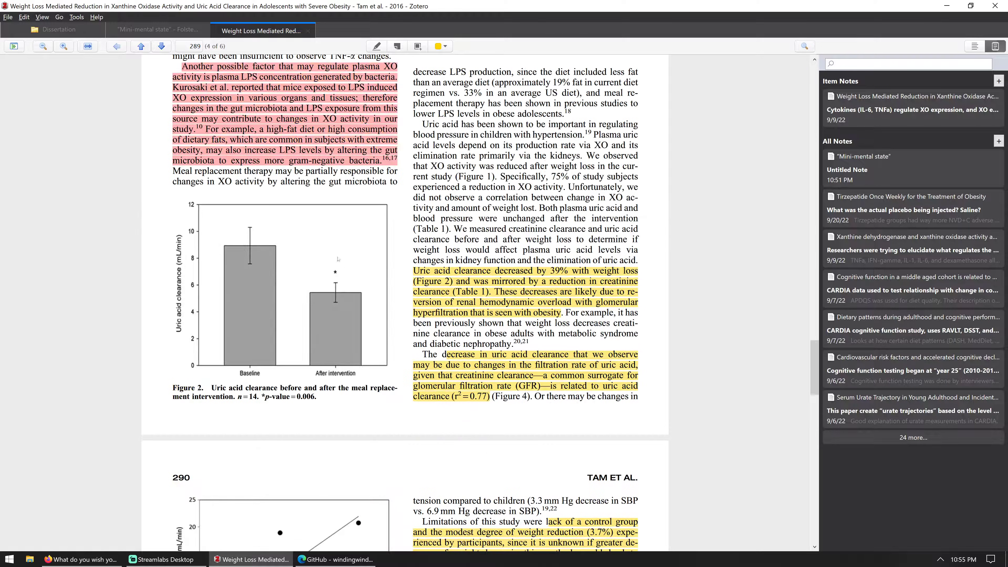
scroll(376, 372, "up", 20)
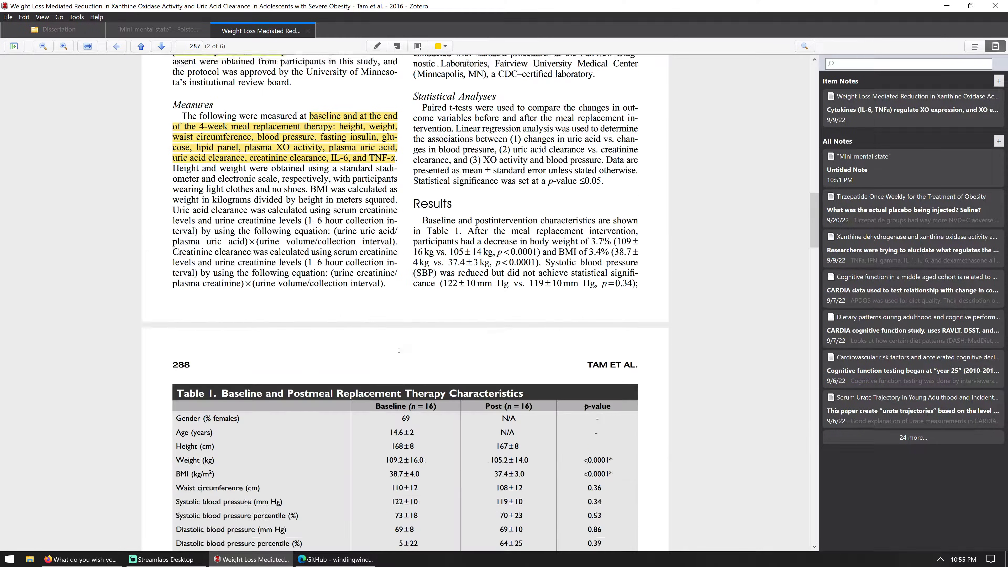
scroll(412, 359, "up", 5)
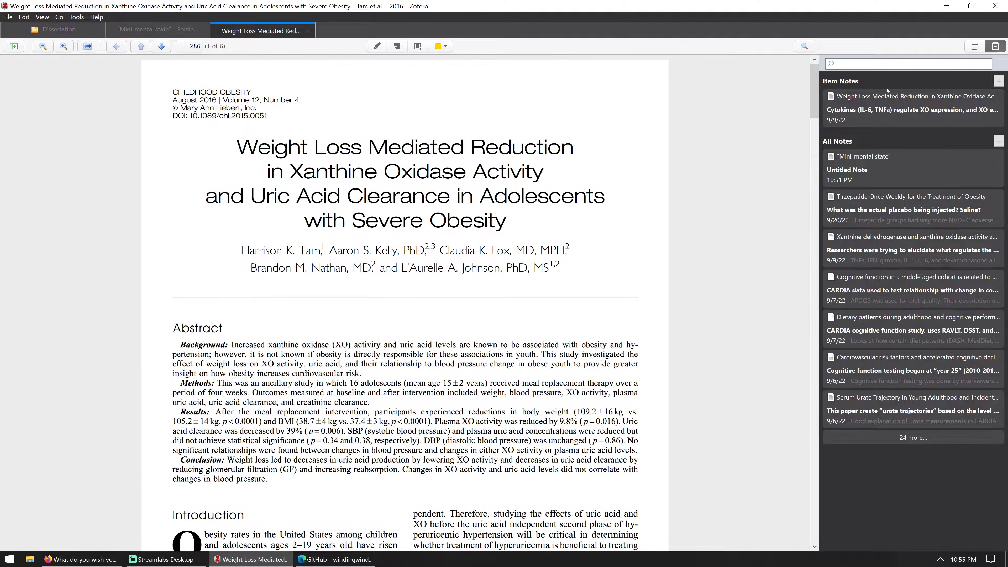
Step: Open the item note of the adolescent weight loss article, read its three paragraphs, and close the article
left_click(909, 112)
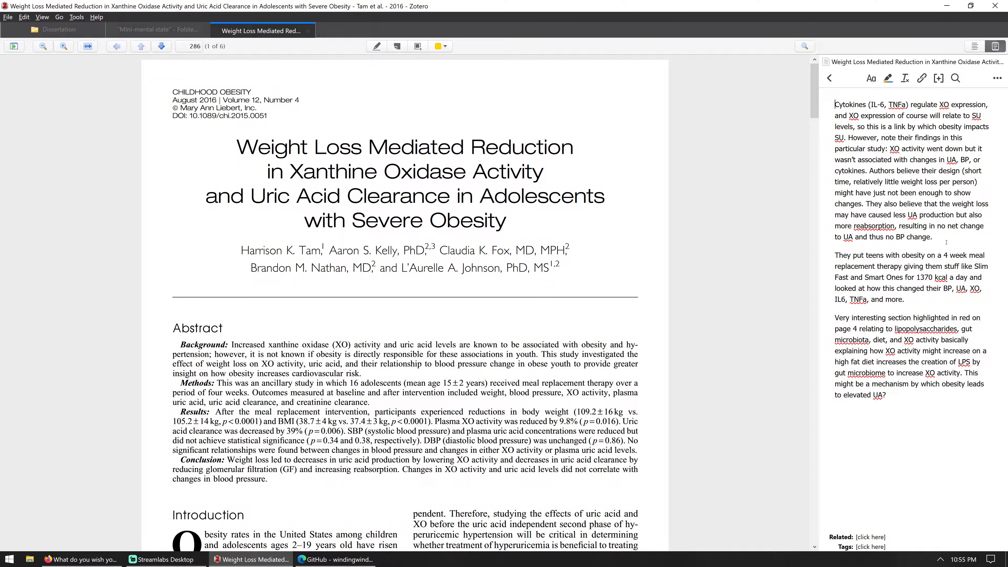
left_click_drag(933, 237, 853, 116)
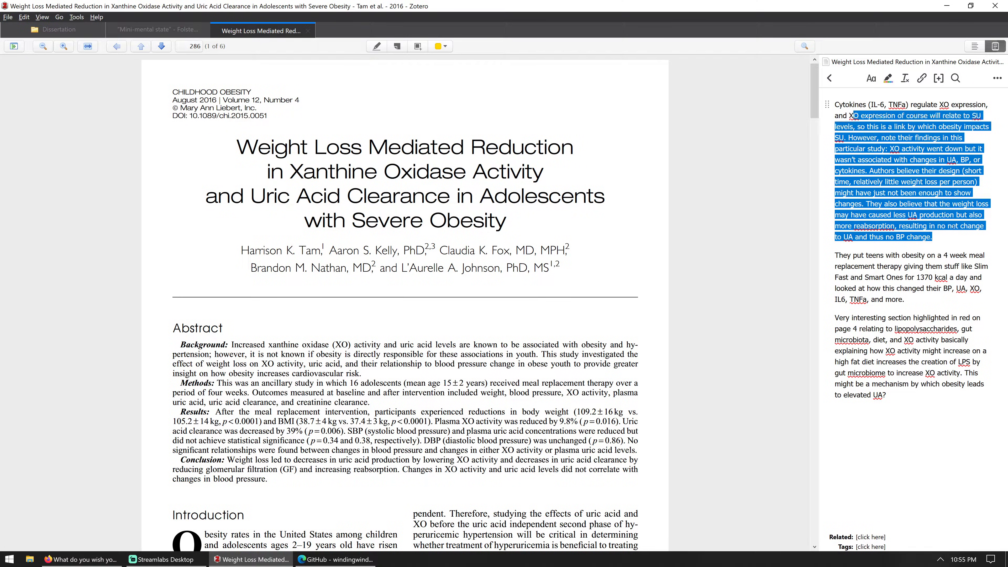
left_click(953, 236)
left_click_drag(924, 289, 873, 255)
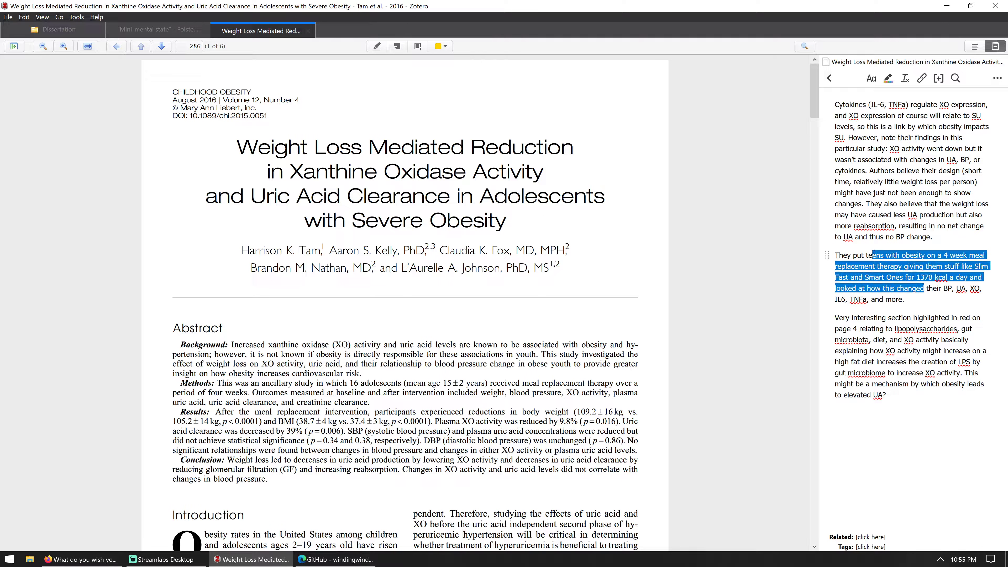
left_click_drag(886, 395, 864, 336)
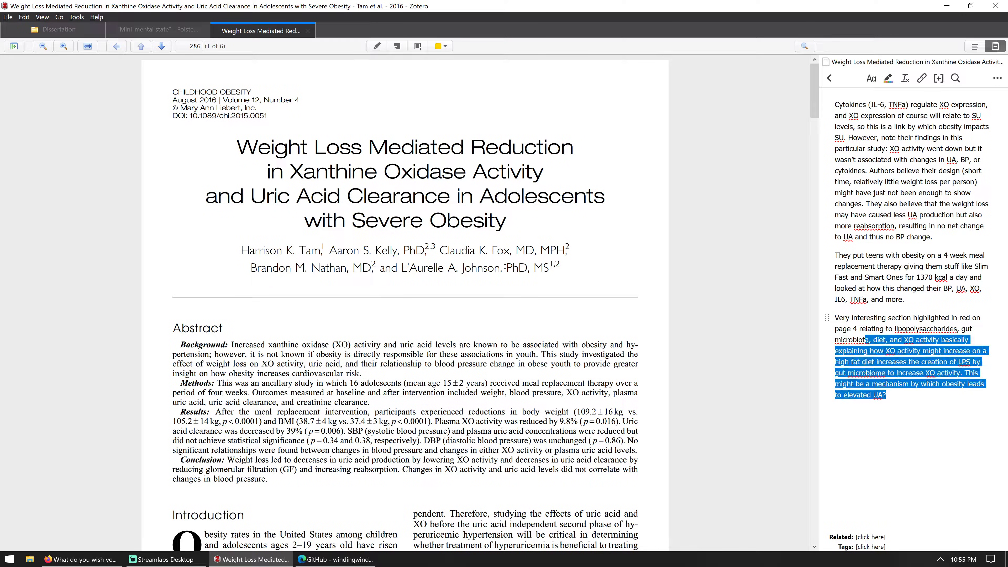
left_click(516, 252)
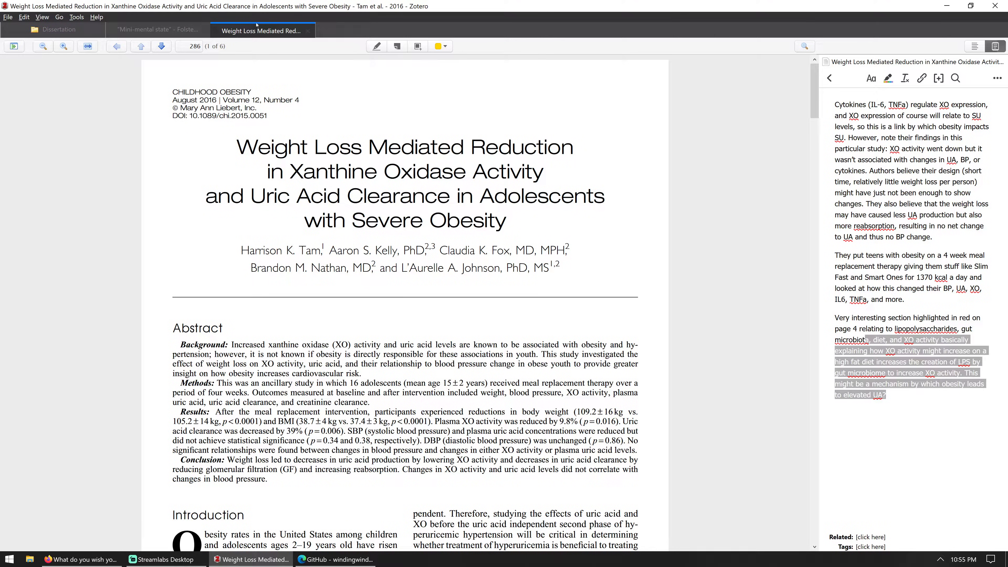
middle_click(265, 32)
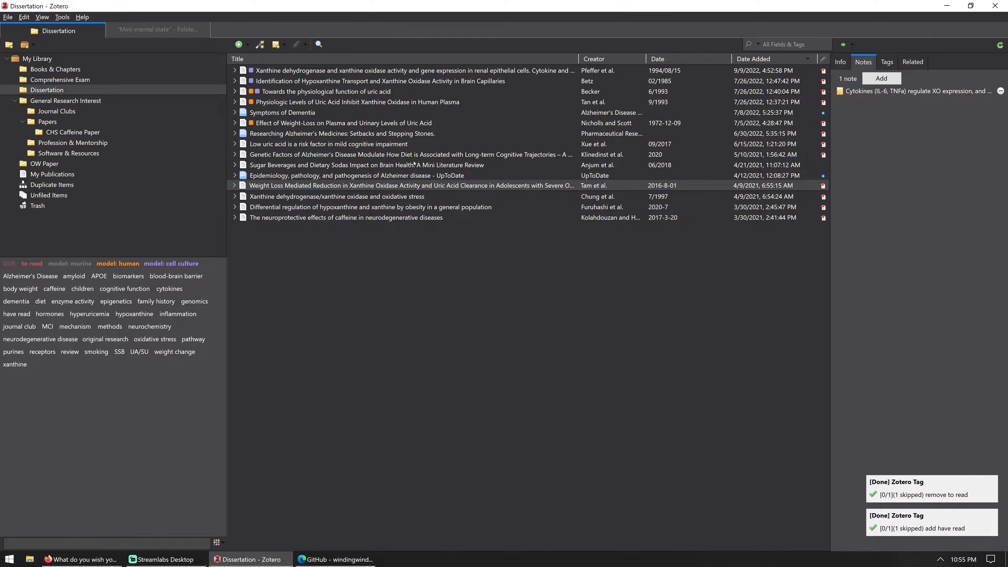